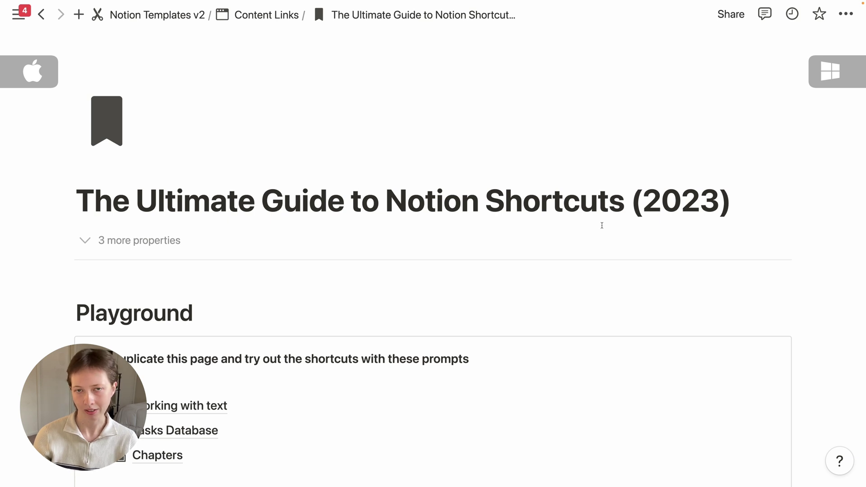
- Open a second Notion window, then return to the original window with the Ultimate Guide page
scroll(606, 301, down, 7)
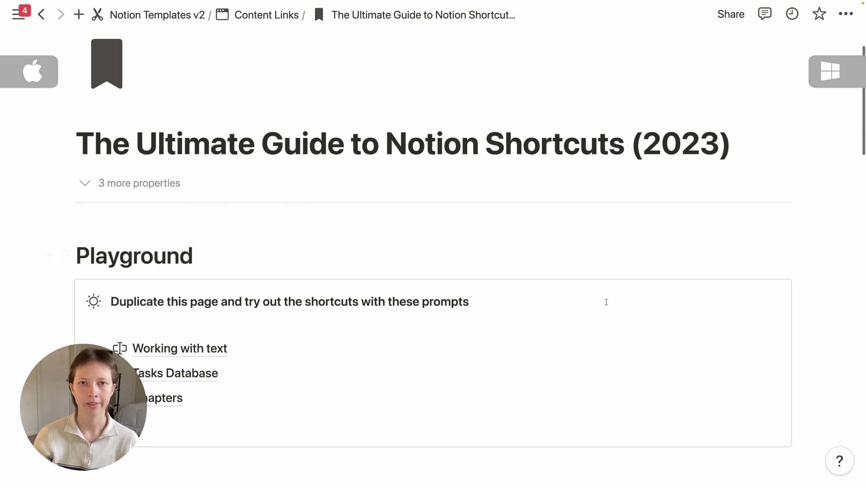
scroll(606, 302, down, 3)
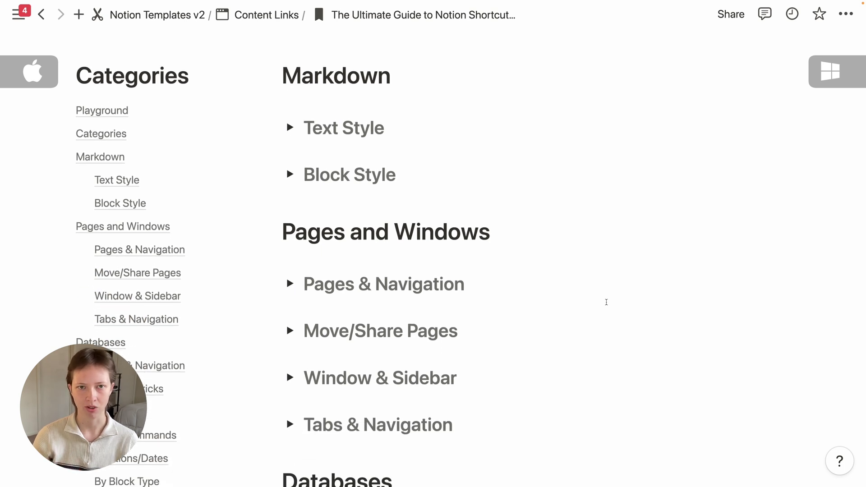
scroll(606, 302, down, 1)
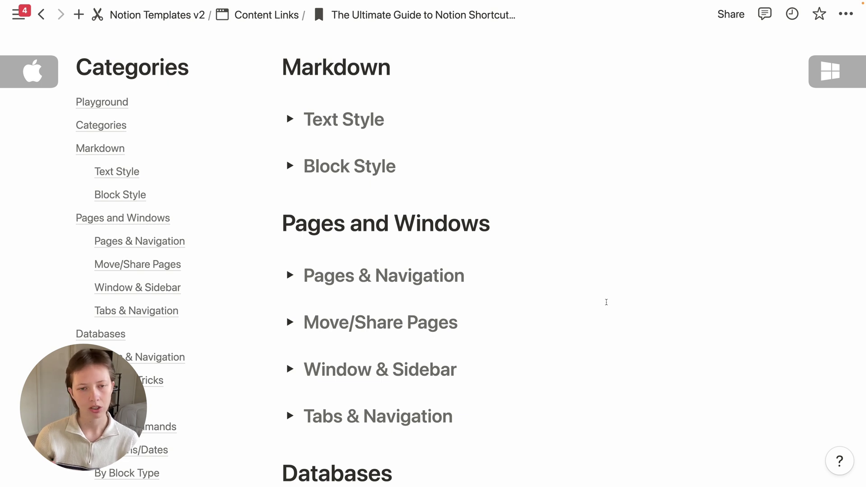
scroll(606, 301, up, 5)
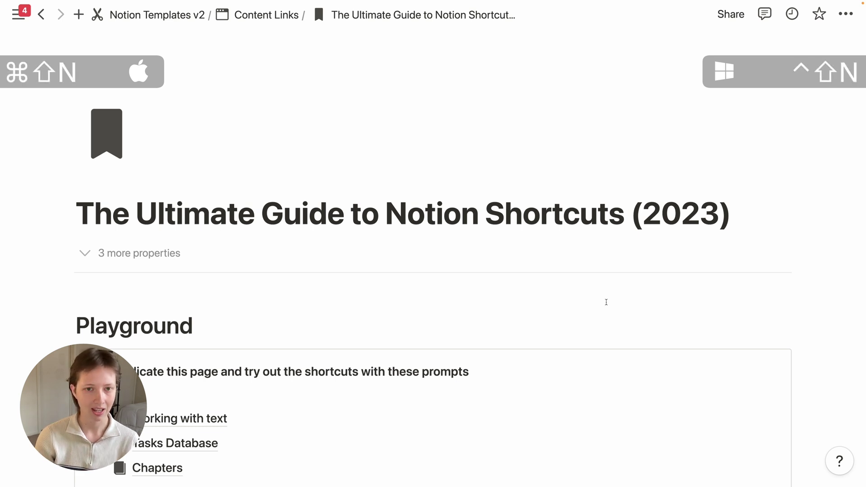
key(super+shift+n)
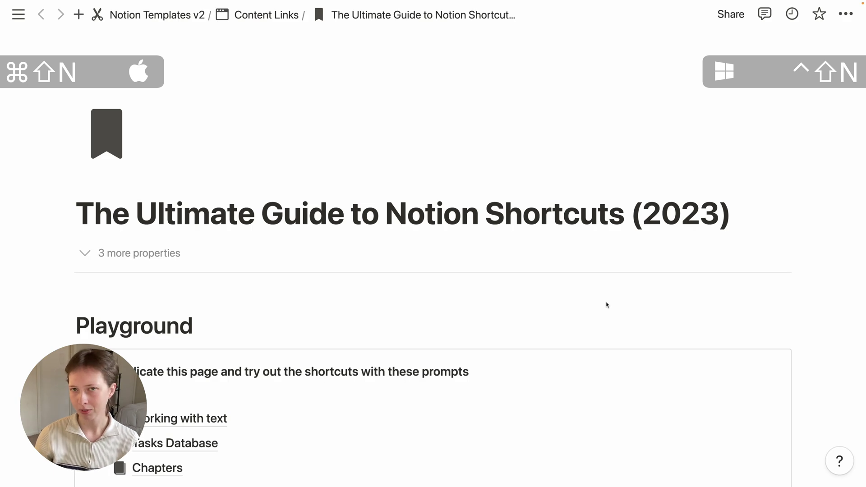
key(ctrl+Right)
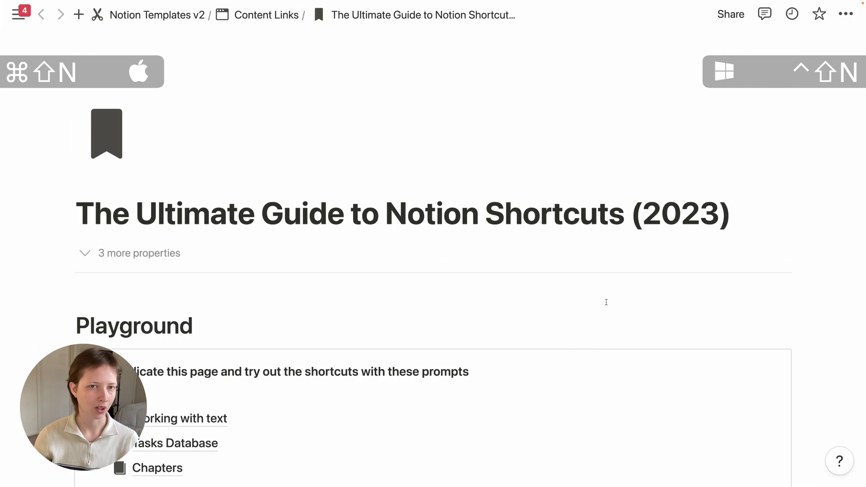
key(ctrl+Right)
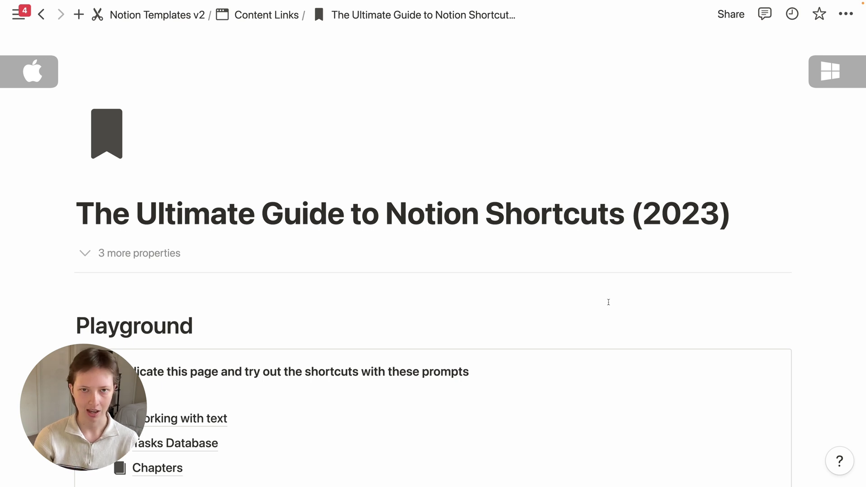
scroll(608, 302, down, 2)
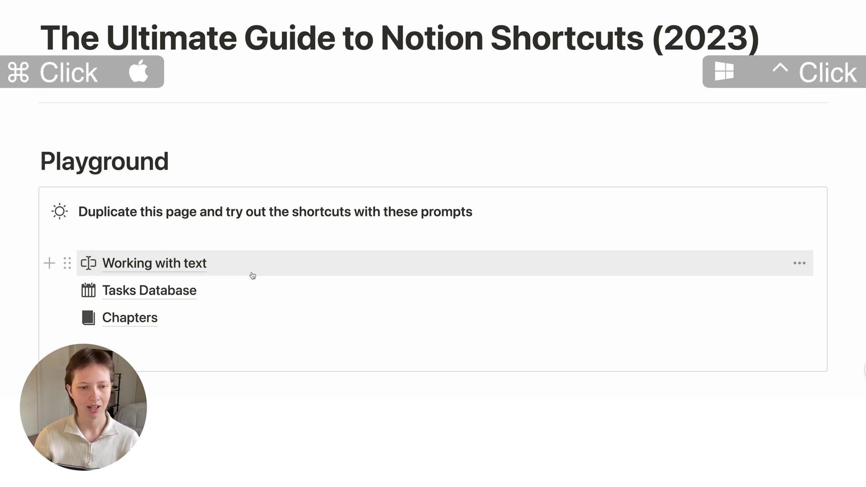
scroll(252, 275, up, 3)
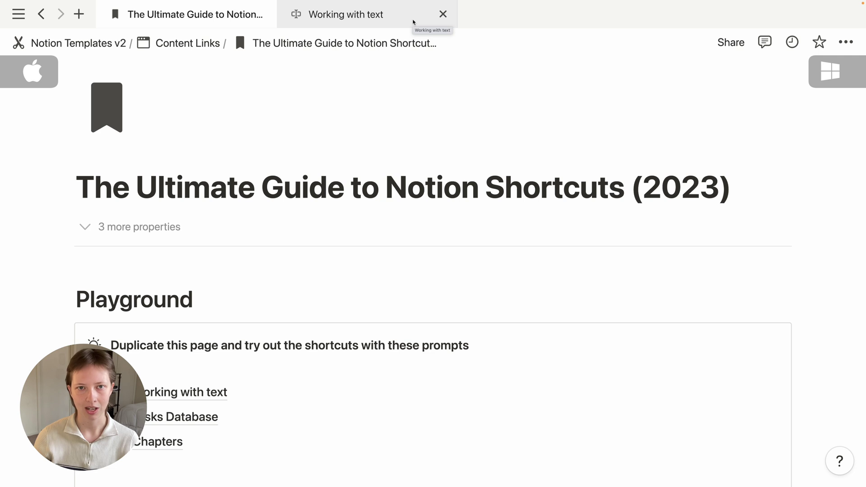
- Switch between the Working with text and Ultimate Guide tabs, then open a third tab
click(412, 22)
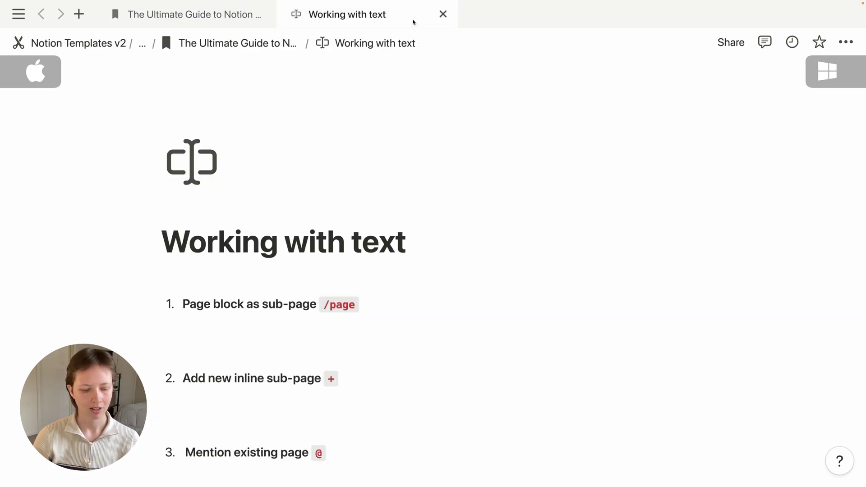
key(super+1)
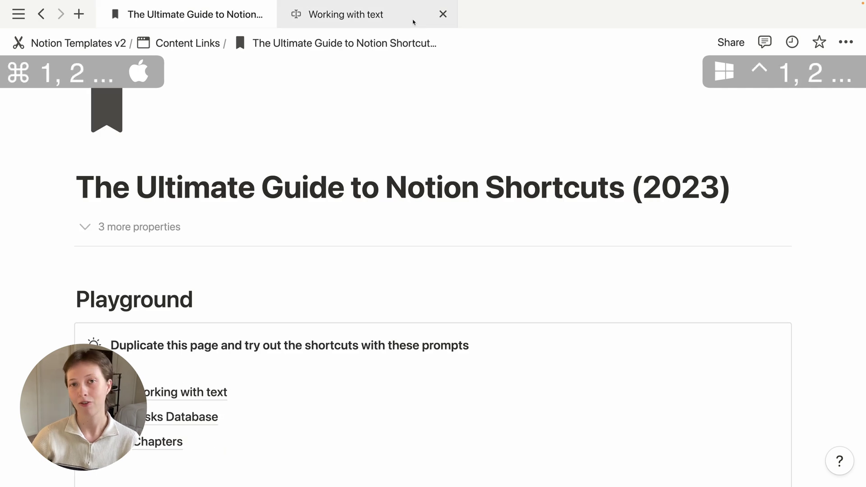
key(super+2)
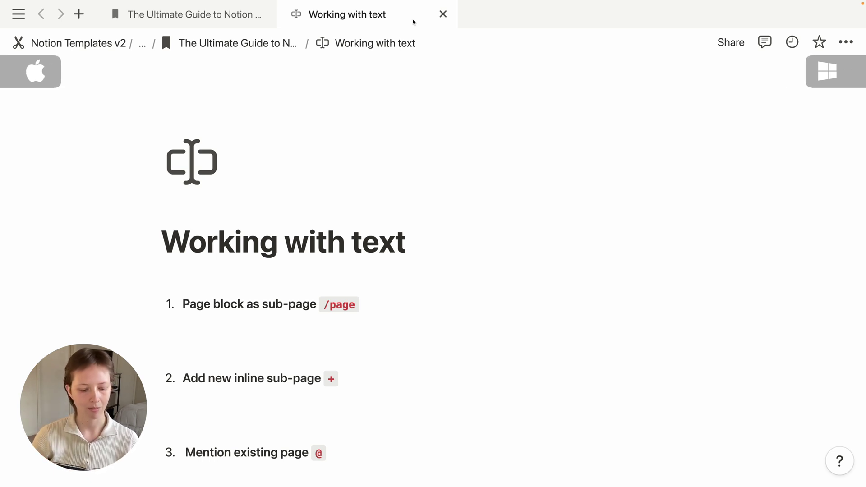
key(super+t)
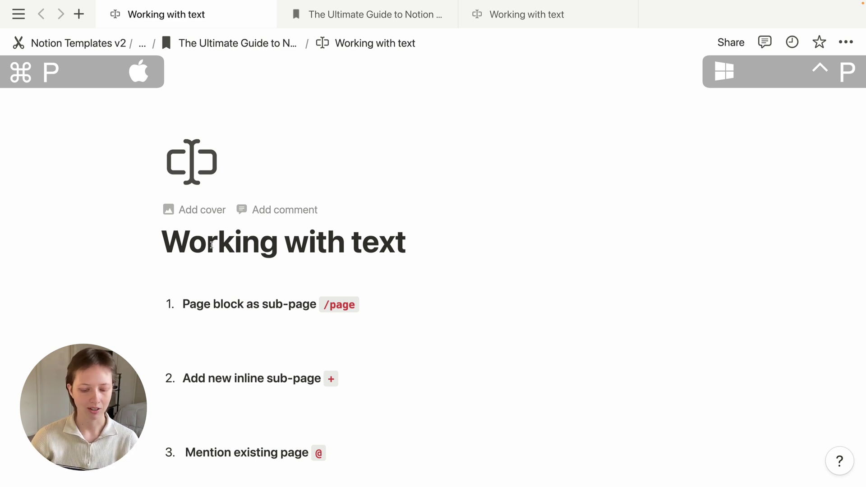
- Open the Notion Templates v2 page via quick search, and toggle dark mode on and off
key(super+p)
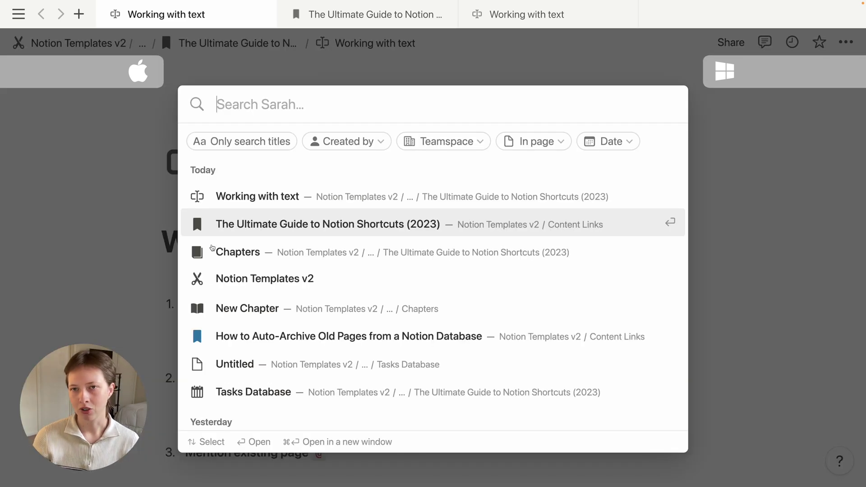
text(Notion t)
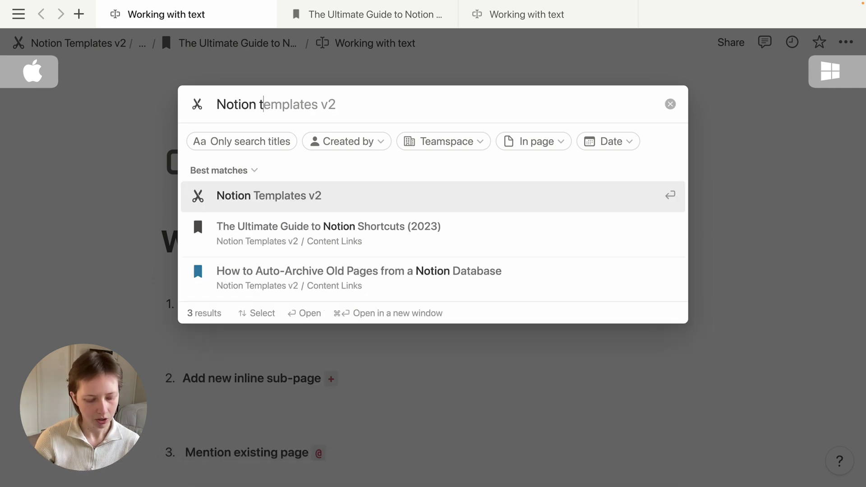
text(empla)
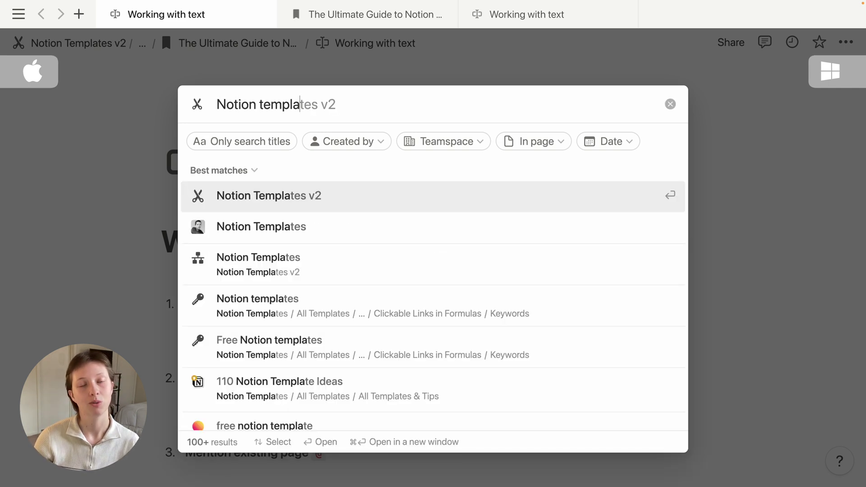
key(Return)
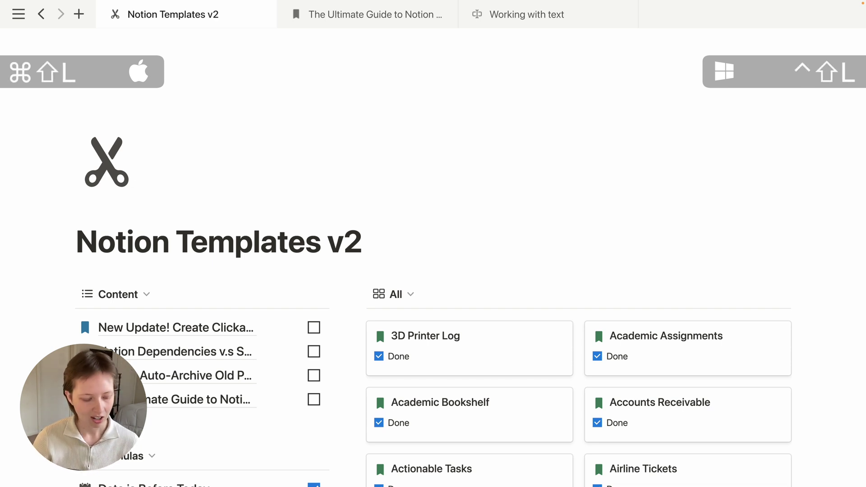
key(super+shift+l)
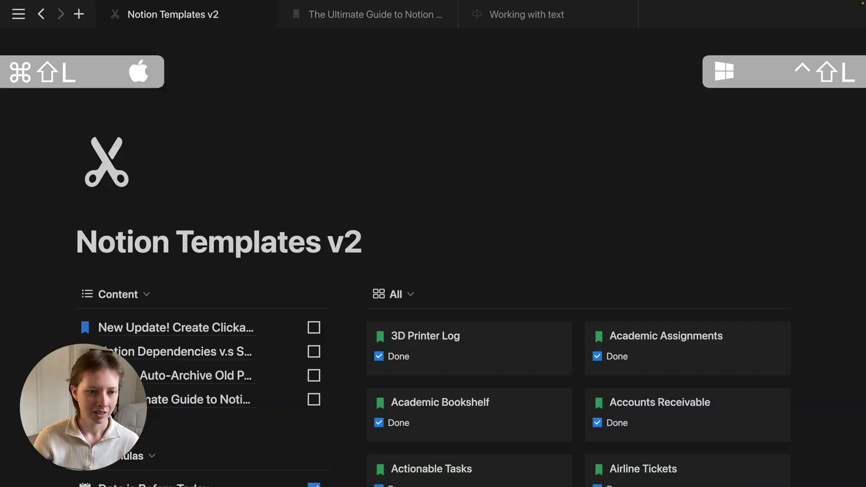
key(super+shift+l)
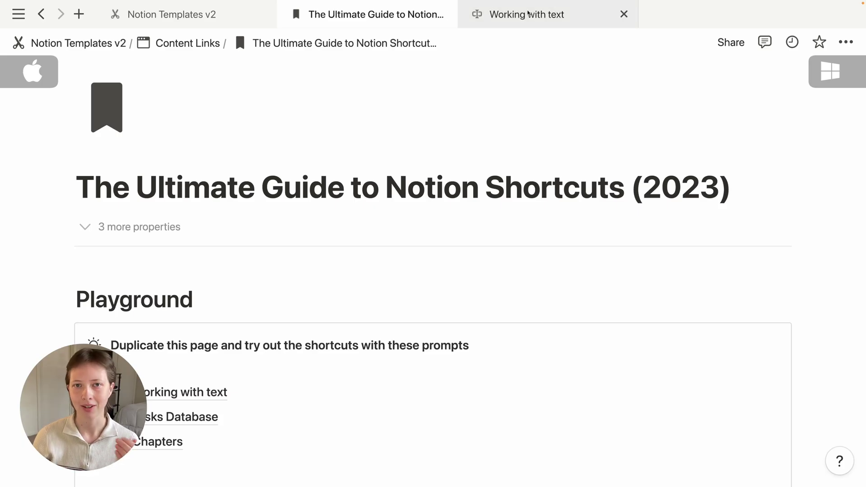
- Insert a new sub-page with /page on the empty line beneath item 1 of Working with text
click(514, 13)
scroll(464, 277, down, 5)
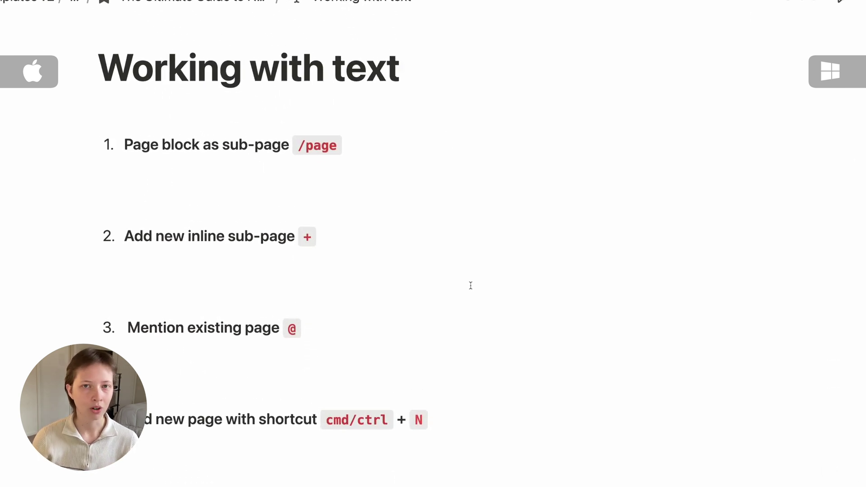
click(203, 174)
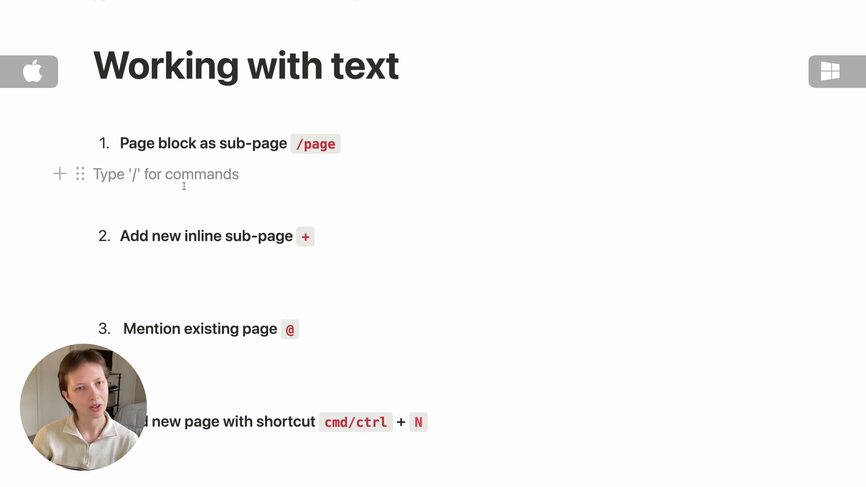
text(/)
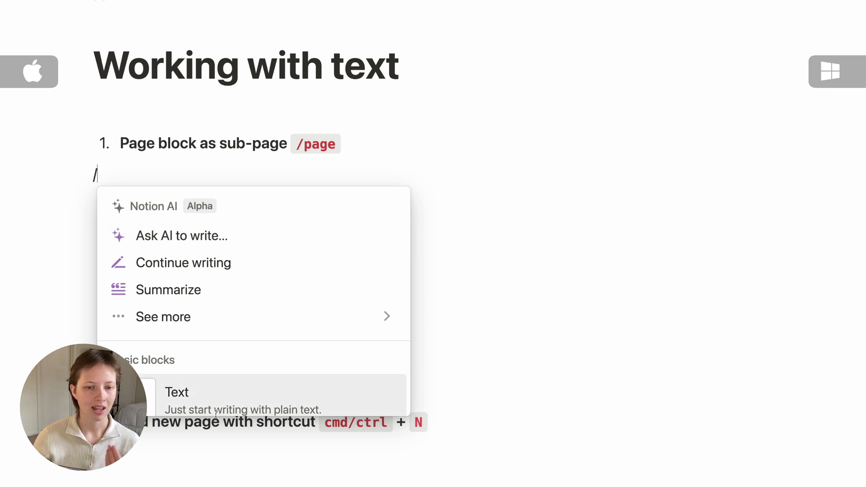
scroll(216, 363, down, 10)
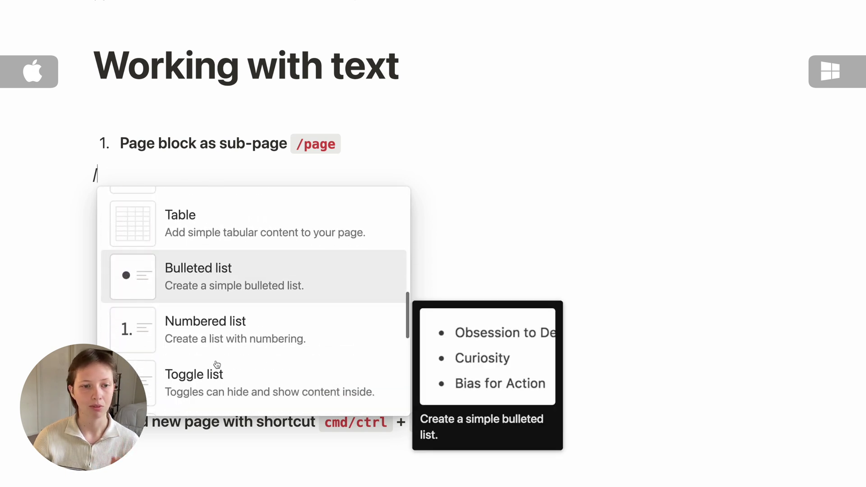
scroll(216, 364, down, 6)
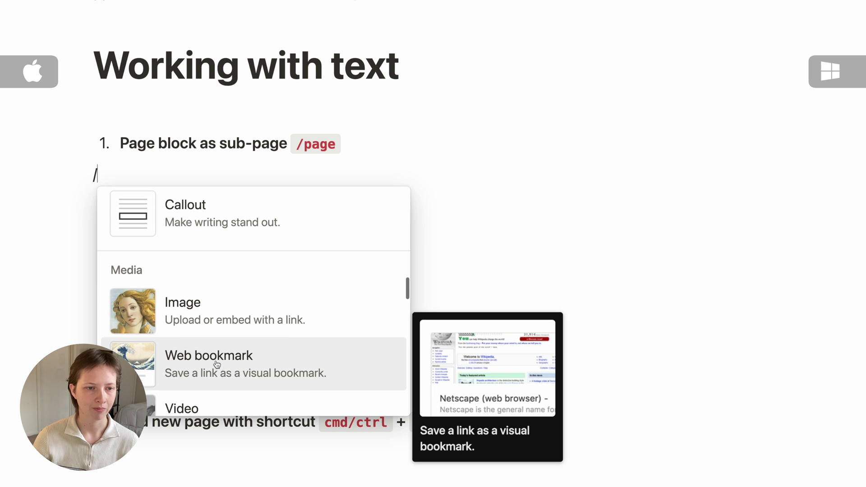
scroll(217, 364, up, 15)
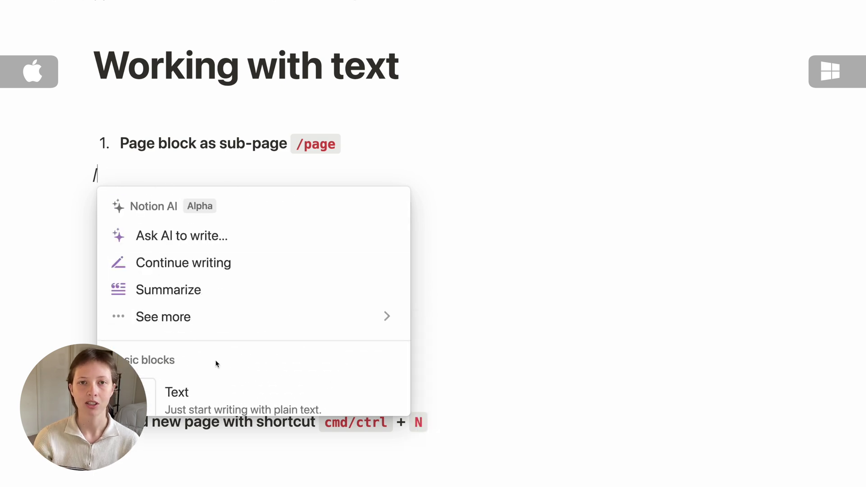
text(page)
key(Return)
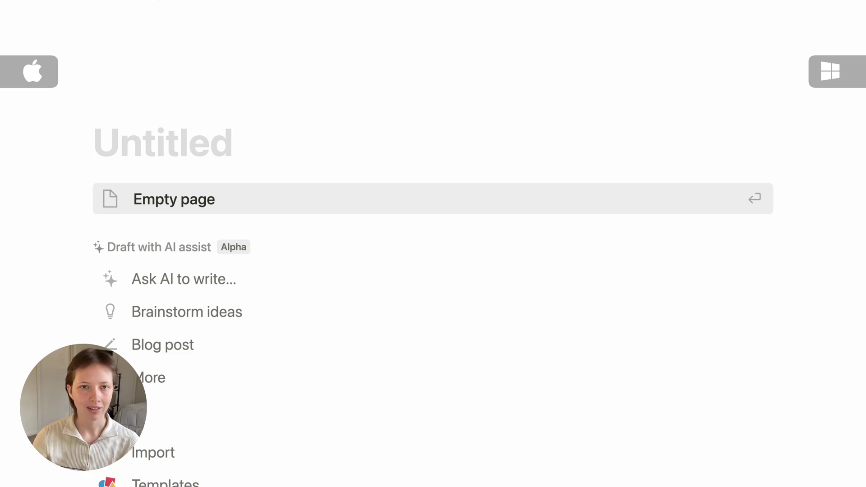
- Title the new sub-page 'Chapter 1 Ideas' and give it a bookmark icon
text(Cha)
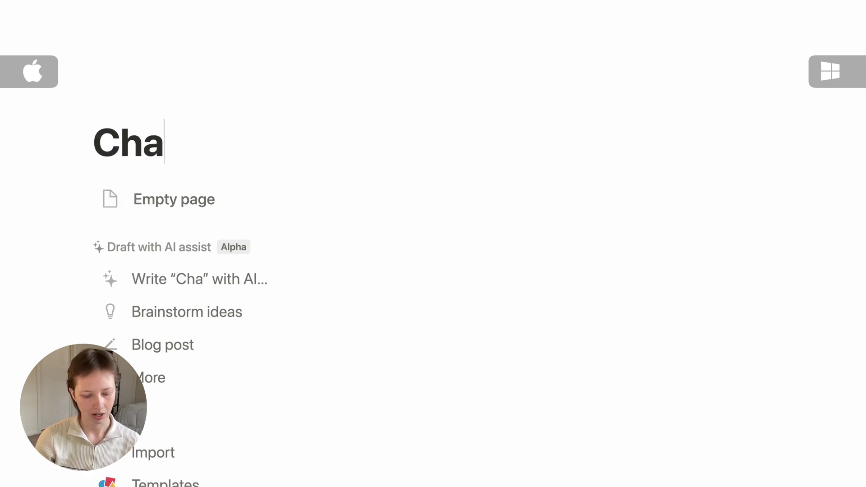
text(pter 1 Idea)
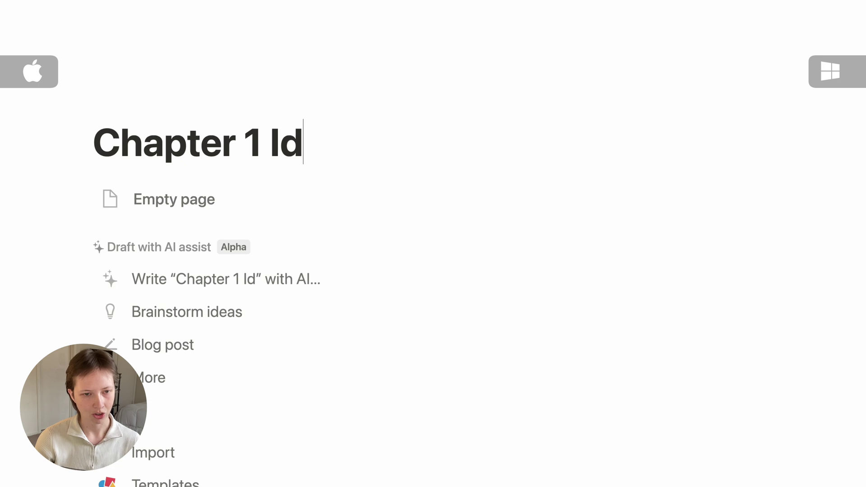
text(s)
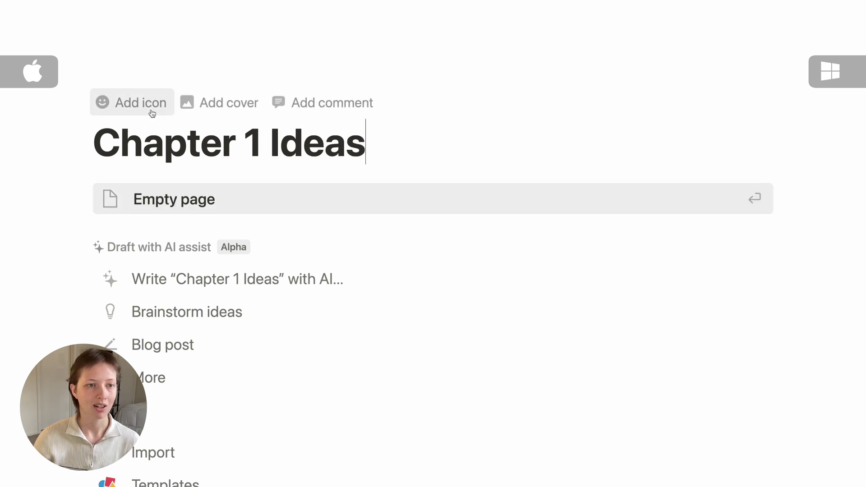
click(154, 113)
click(37, 203)
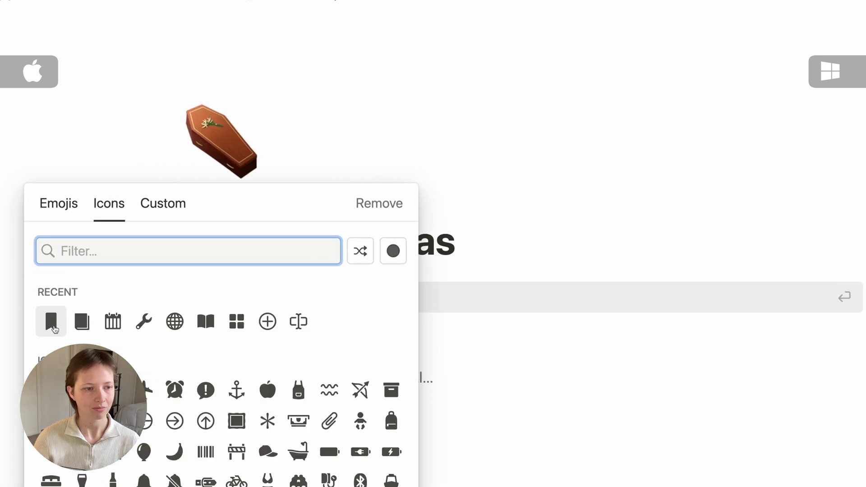
click(51, 321)
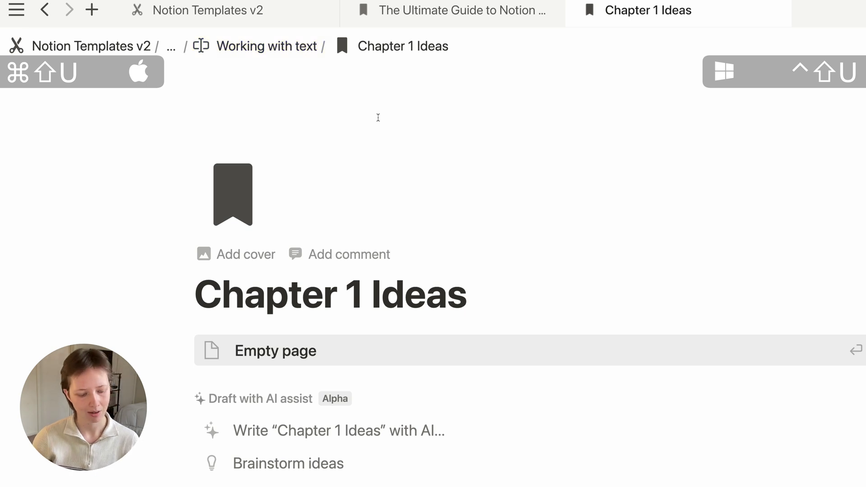
- Go up to Working with text, back to Chapter 1 Ideas, then forward to Working with text
key(super+shift+u)
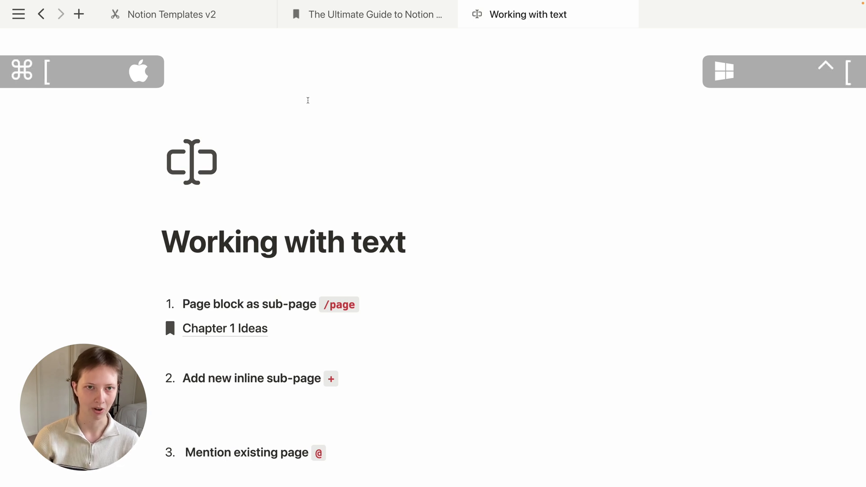
key(super+bracketleft)
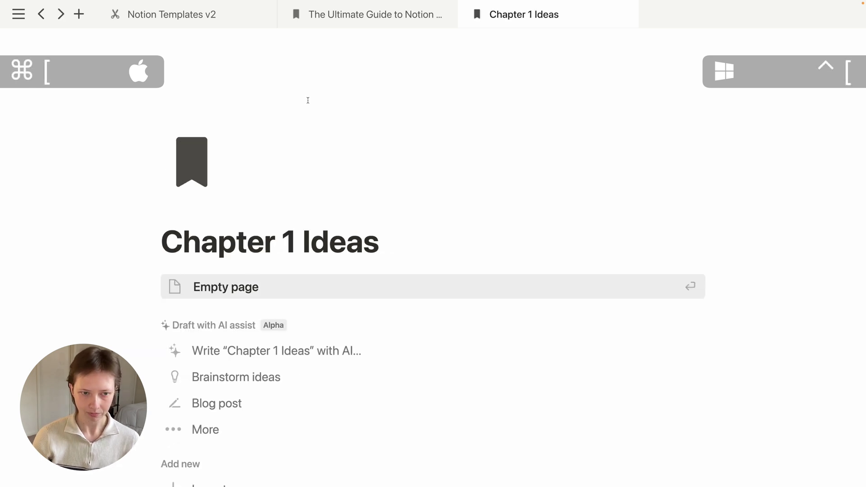
key(super+bracketright)
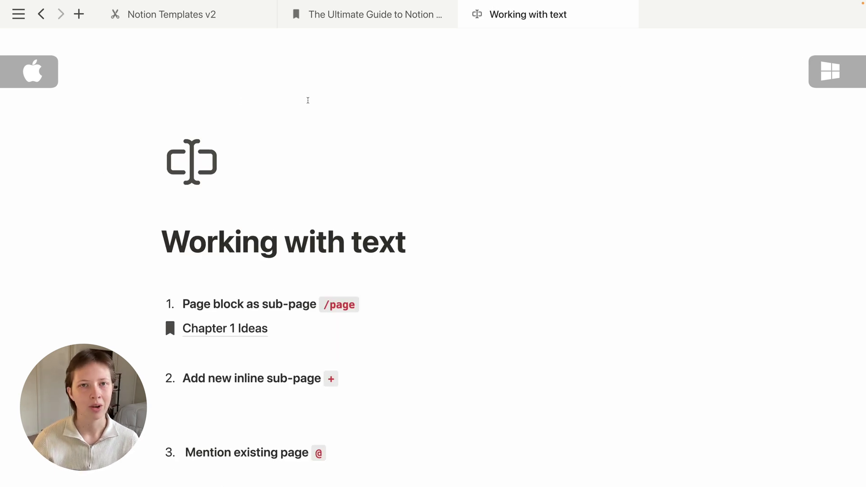
- Create an inline 'Chapter 1 Ideas' sub-page under item 2, followed by 'and now I can add more text'
scroll(446, 203, down, 3)
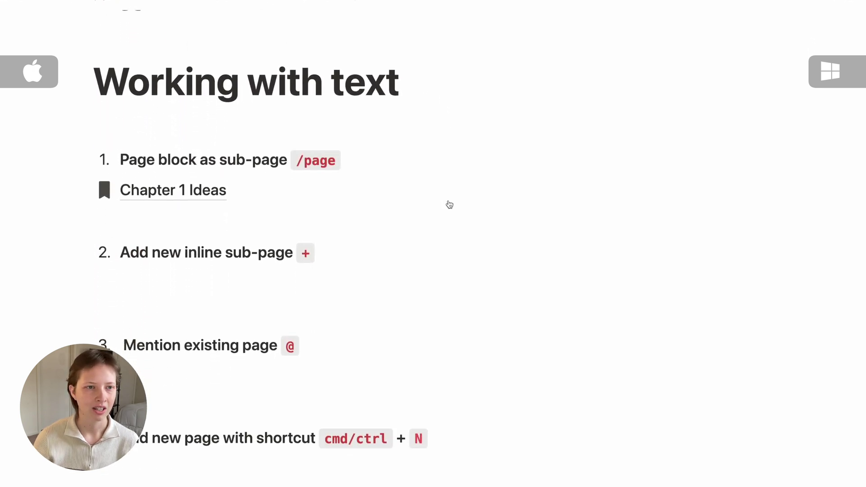
scroll(449, 204, down, 1)
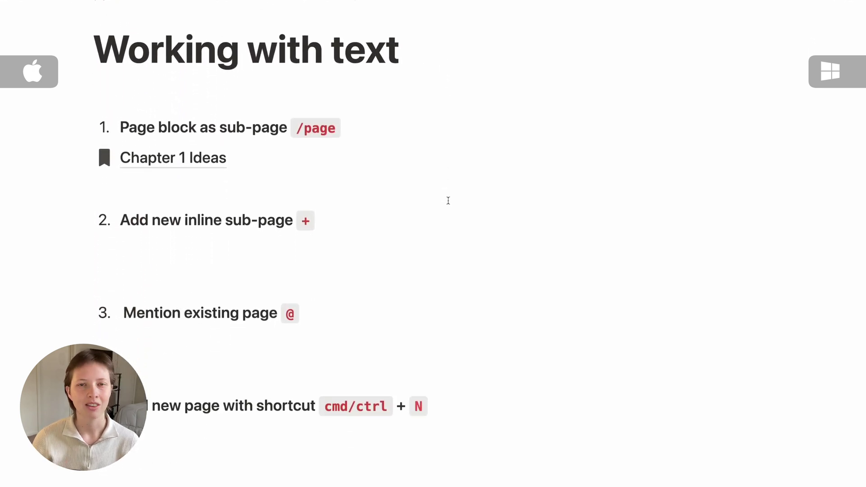
click(447, 251)
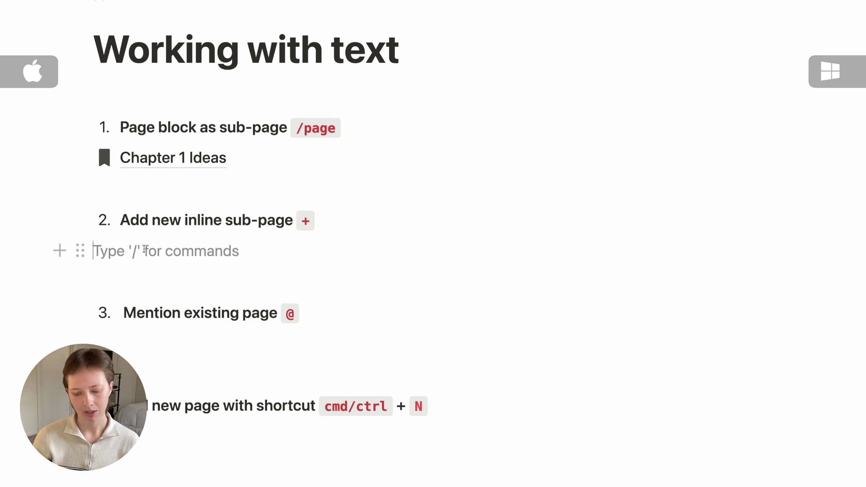
text(+C)
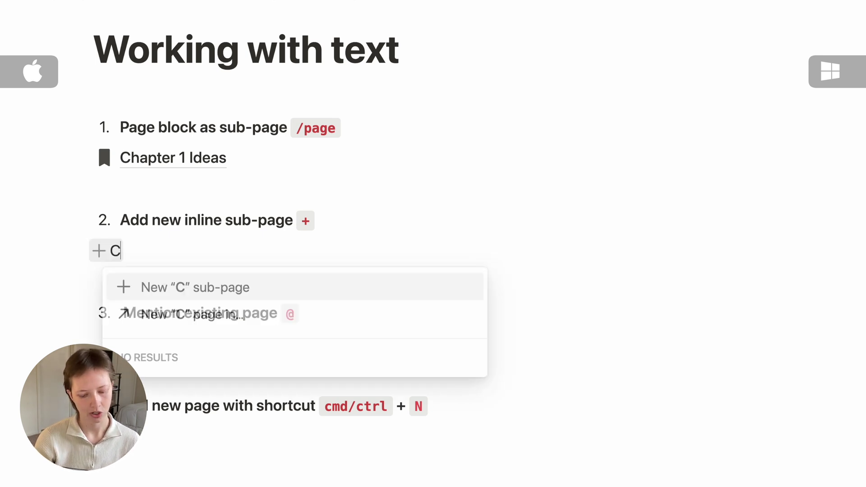
text(hapter 1)
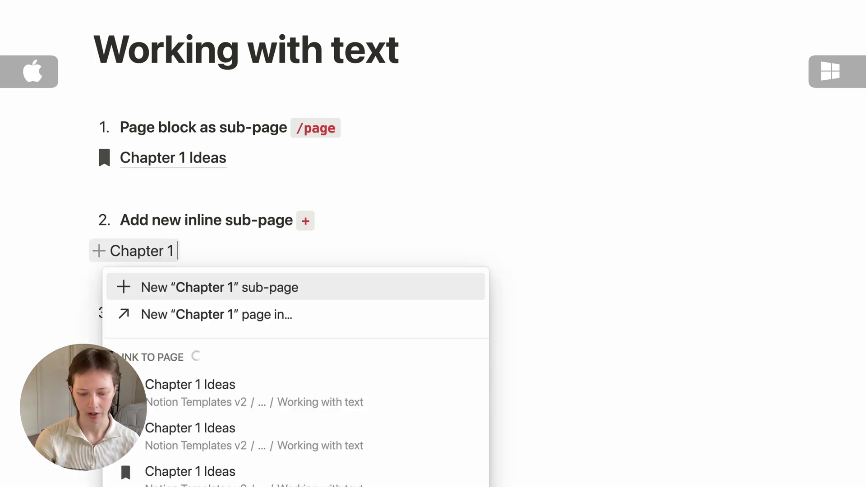
text( Ie)
key(BackSpace)
text(deas)
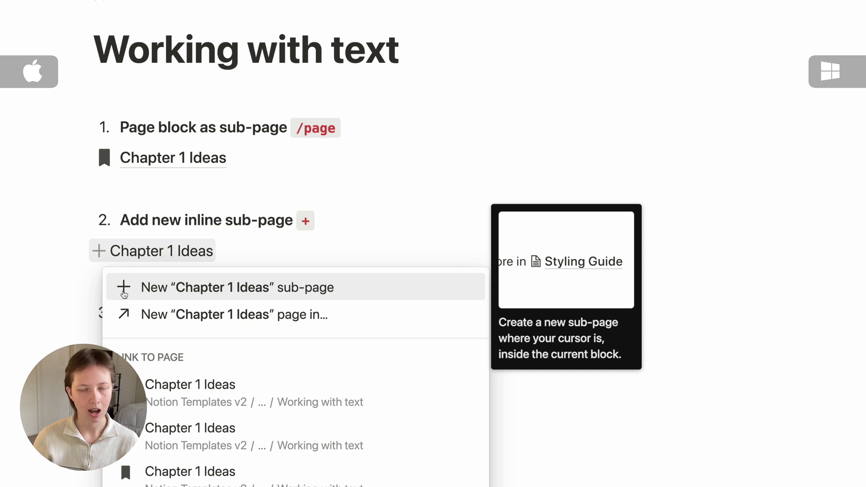
click(302, 293)
text(and now I can add more text)
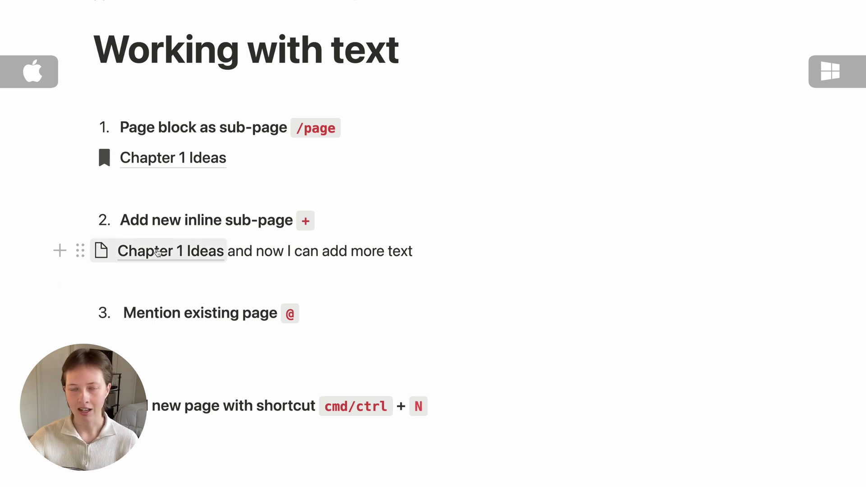
- Open the Chapter 1 Ideas sub-page and give it a bookmark icon
click(157, 251)
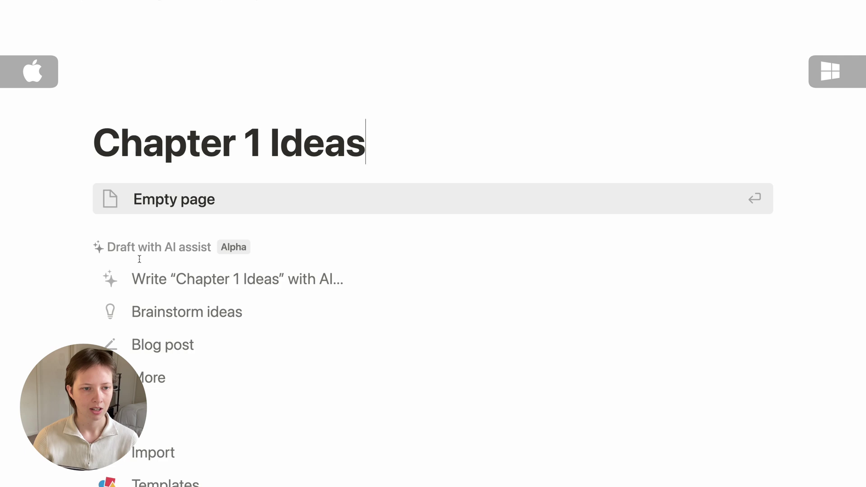
click(126, 104)
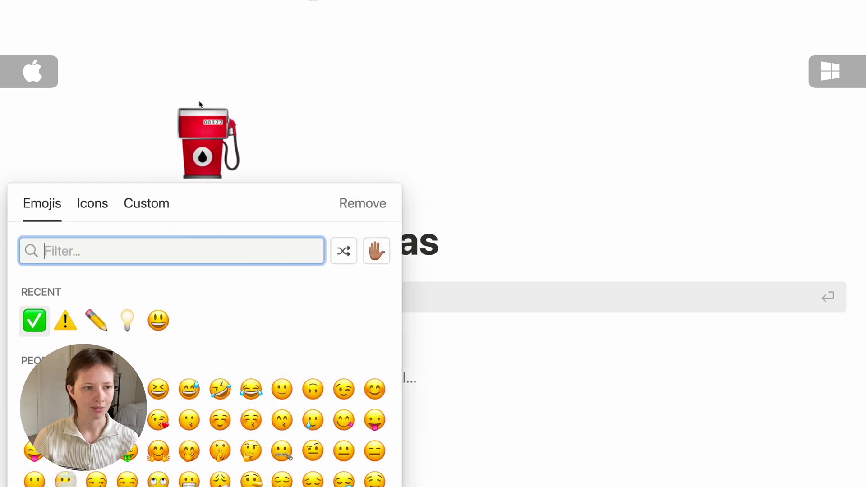
click(116, 203)
click(62, 321)
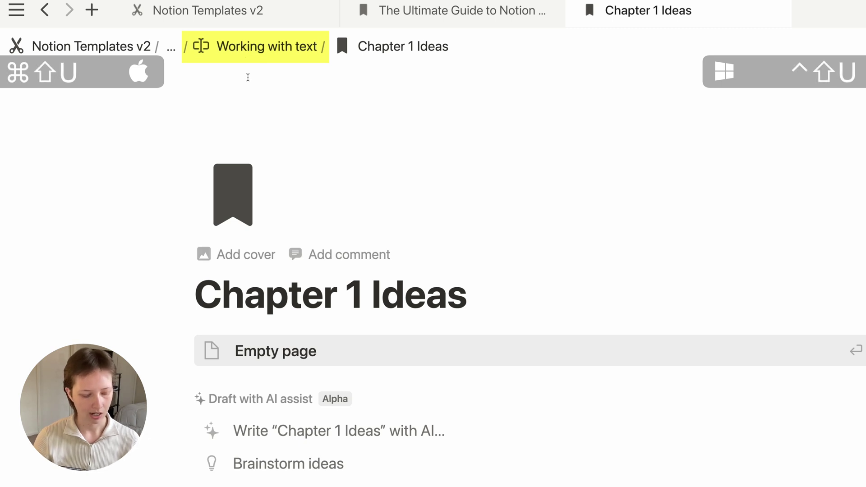
- Return to the parent Working with text page and start a new line below the inline sub-page
key(super+shift+u)
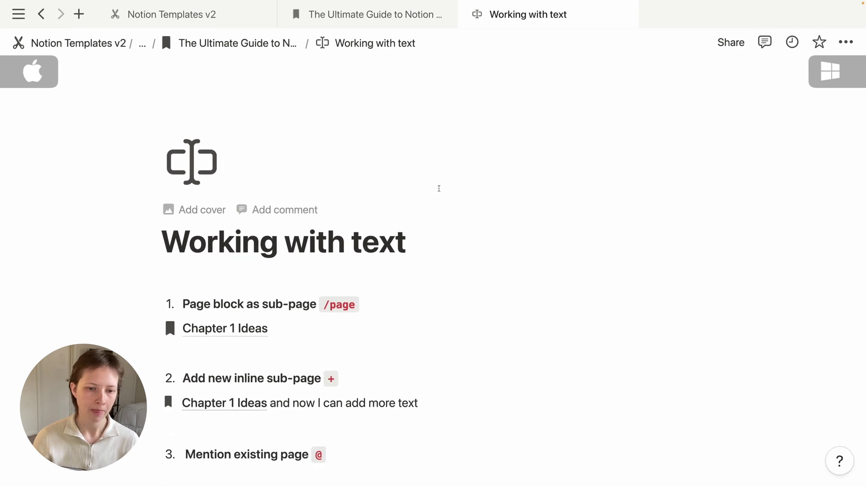
scroll(438, 189, down, 5)
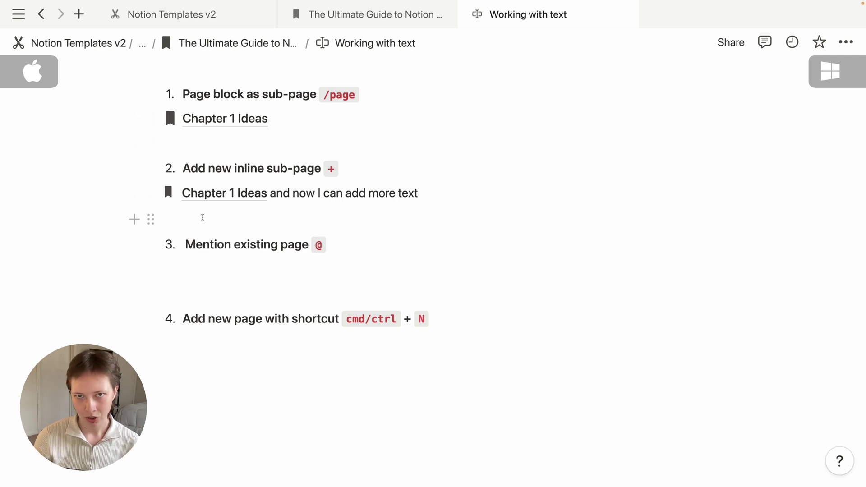
click(203, 217)
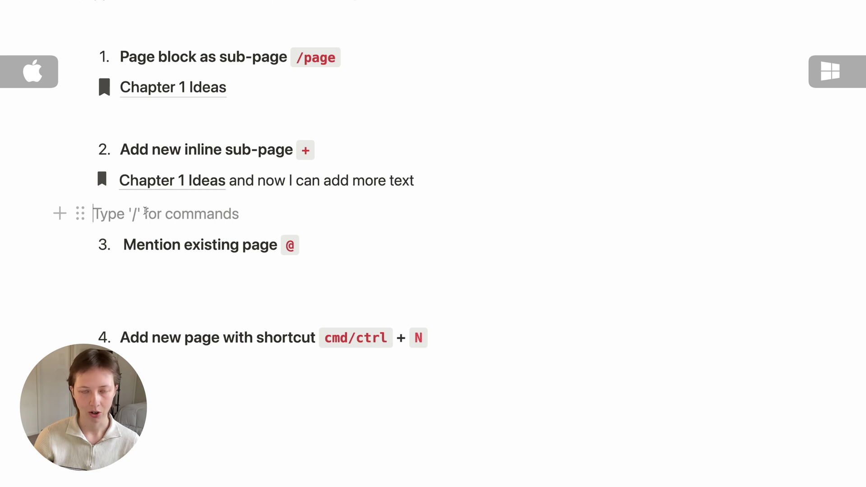
- Try a [[ page link, discard it, and begin an @ mention on the empty line under item 3
text([[)
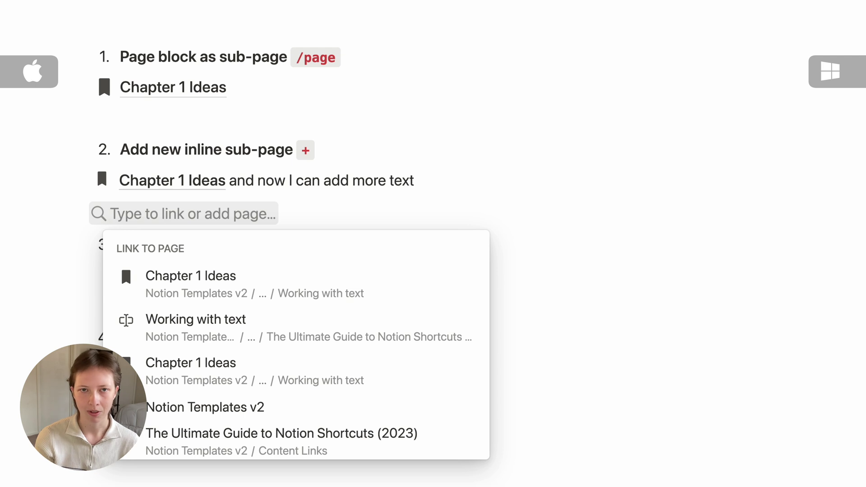
scroll(201, 305, down, 3)
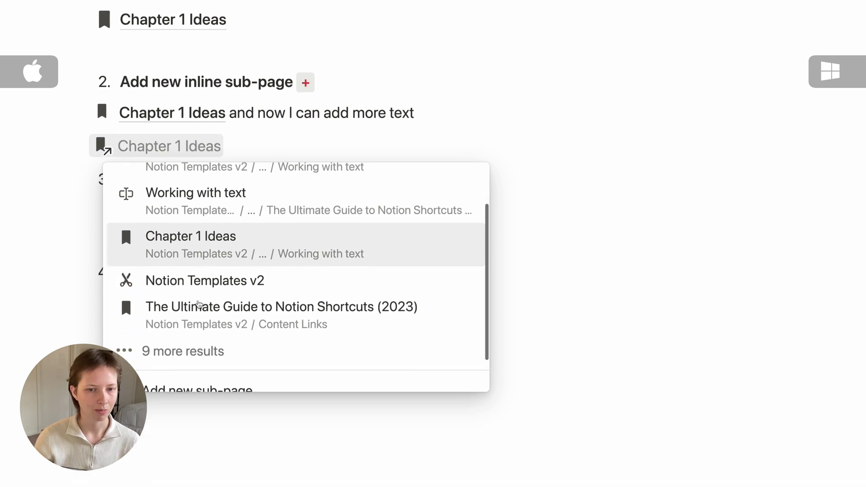
scroll(199, 304, up, 2)
scroll(199, 305, down, 3)
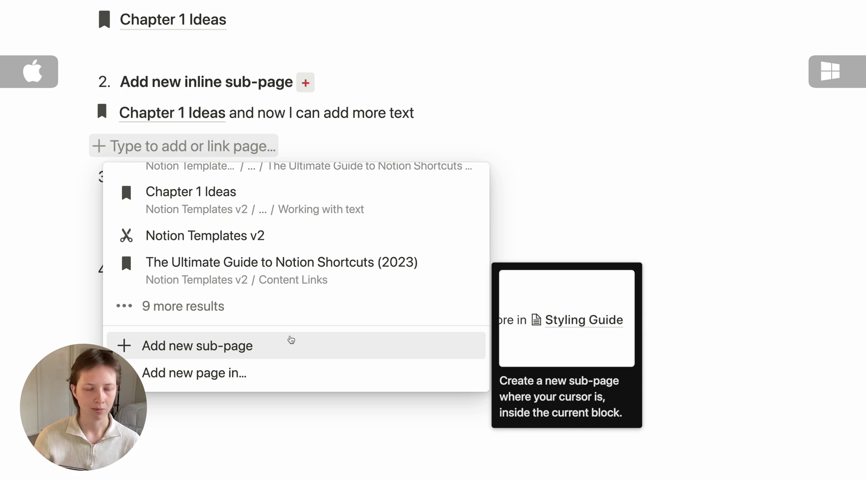
key(Escape)
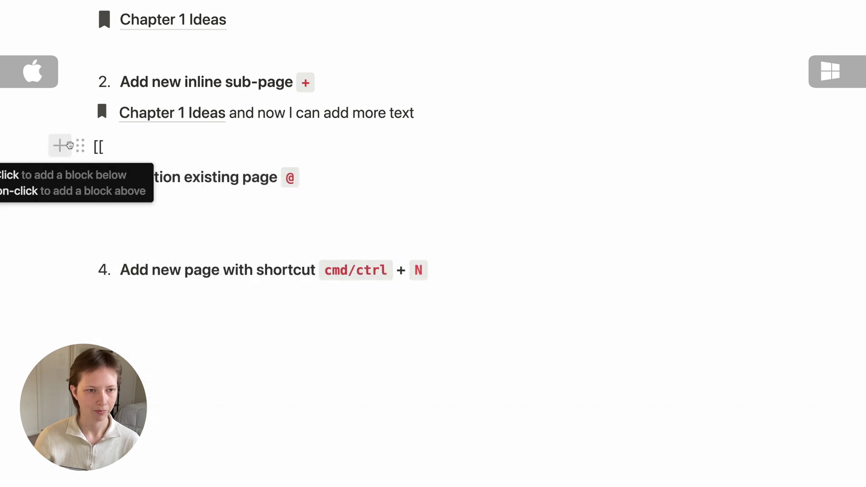
key(BackSpace)
key(BackSpace)
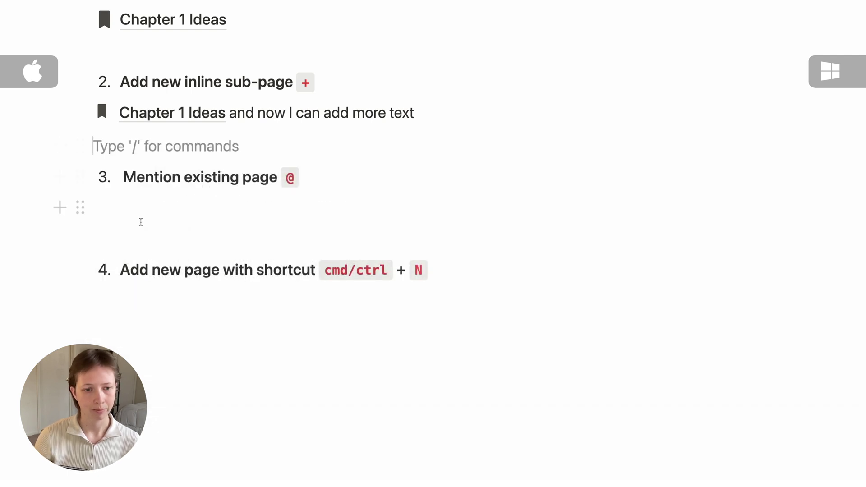
click(130, 215)
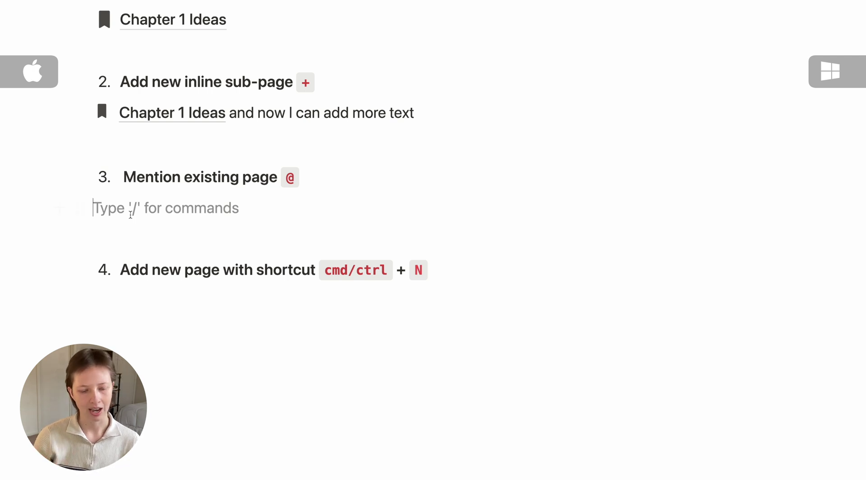
text(@)
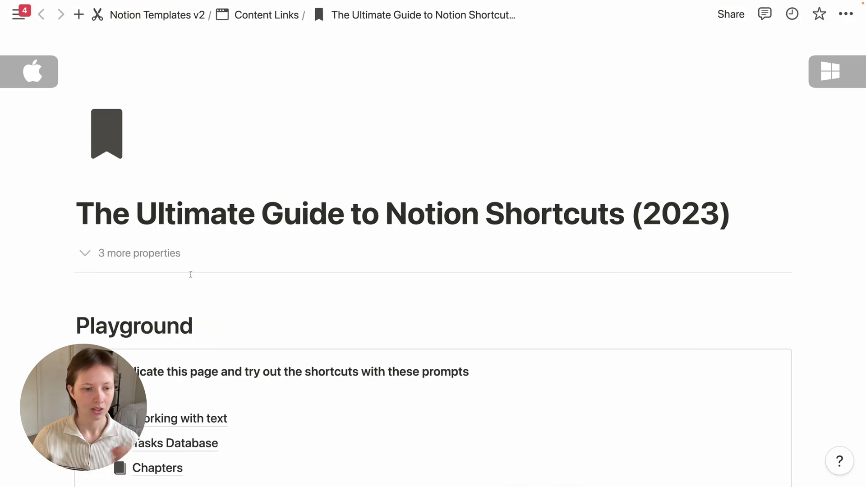
- Insert an @ mention of the Chapters page under item 3
scroll(191, 274, down, 5)
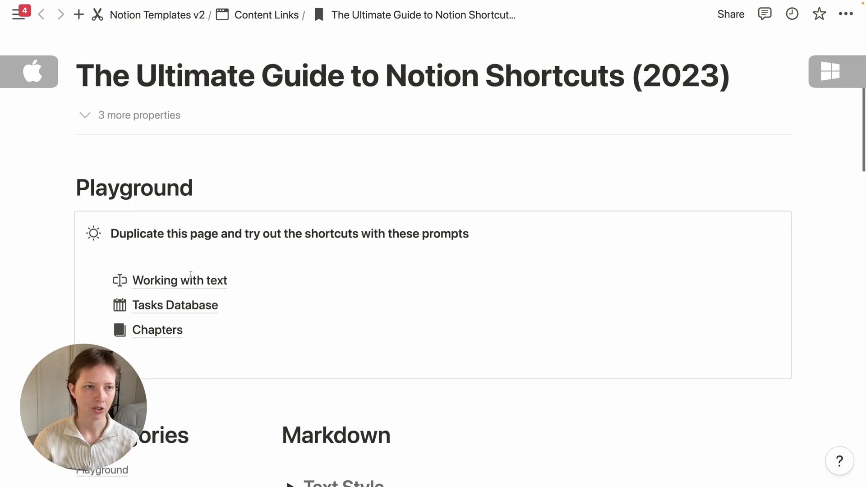
click(157, 329)
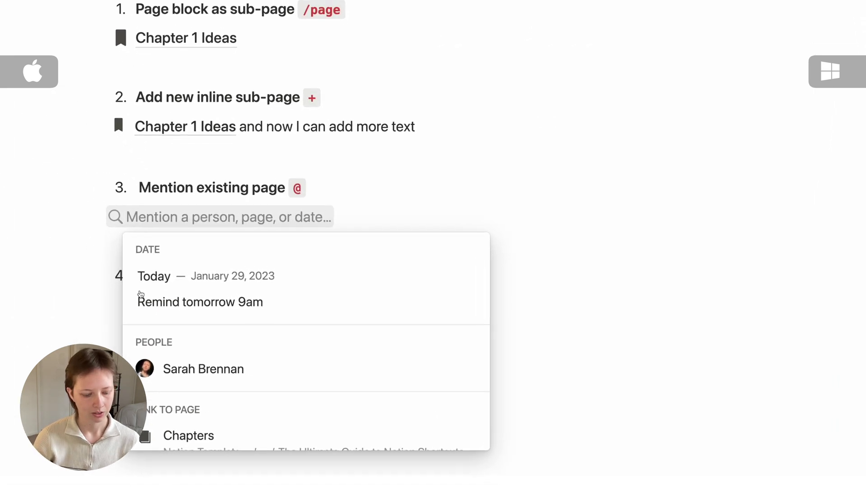
text(Cha)
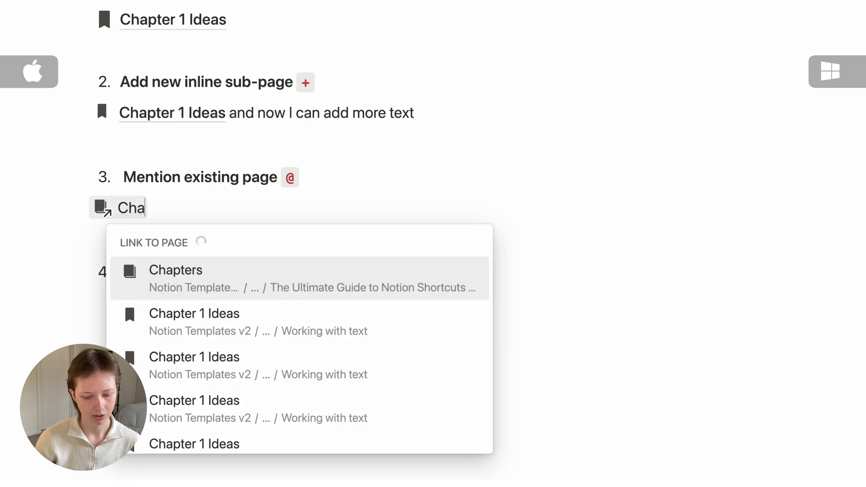
text(pters)
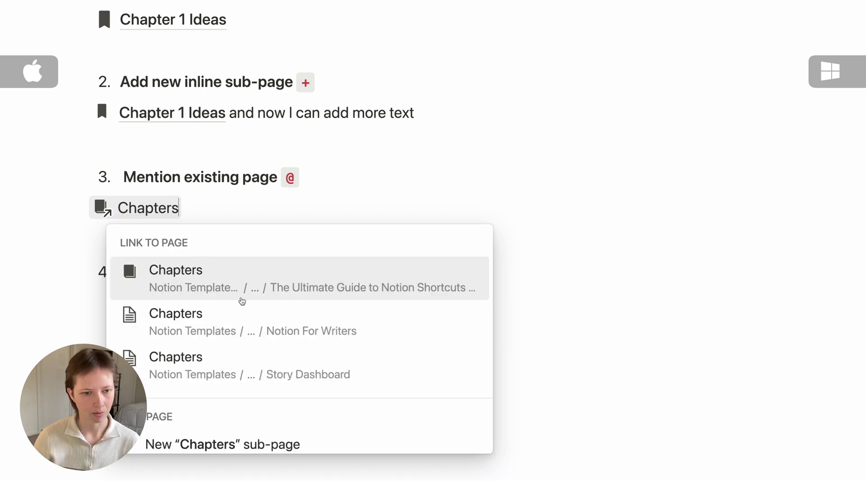
click(306, 283)
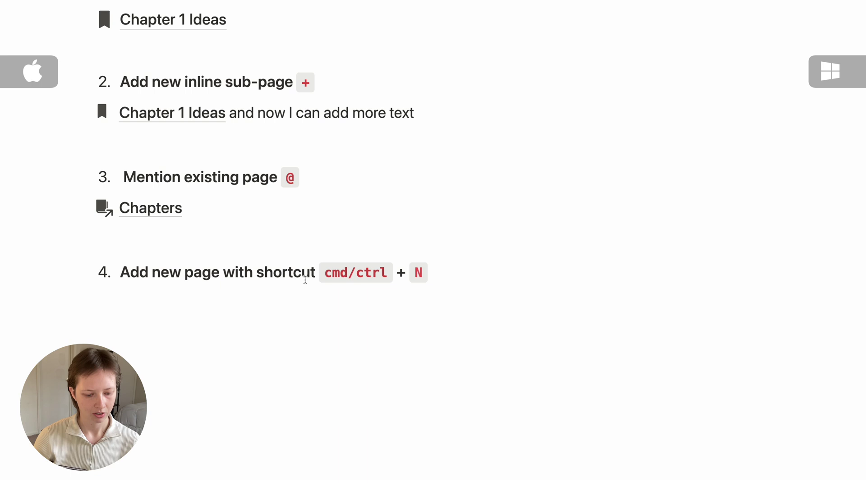
- Follow the mention with 'this is an inline line' and start a new line under item 4
text(this s)
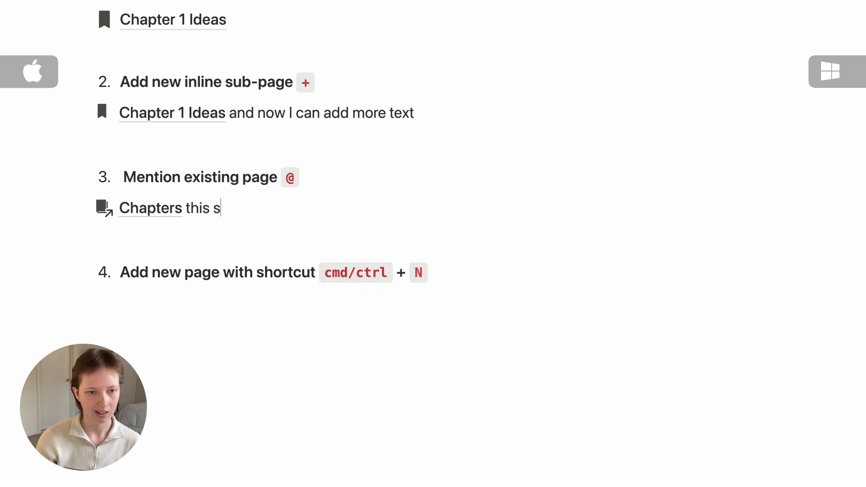
key(BackSpace)
text(is an)
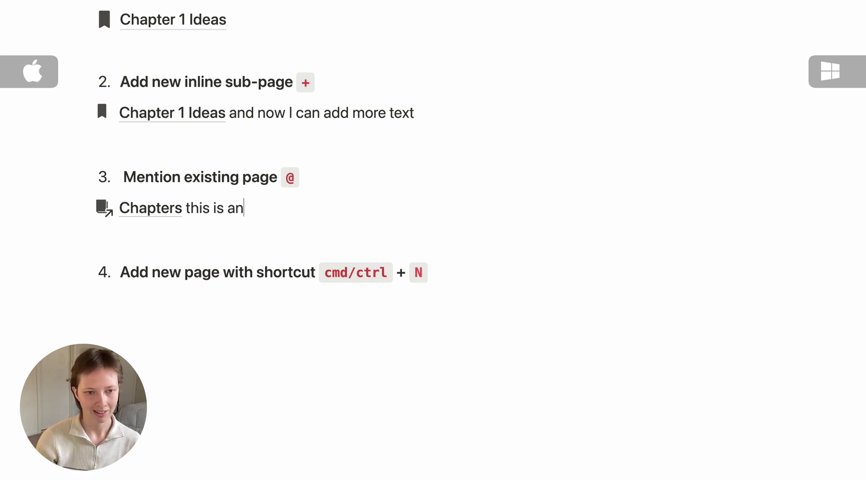
text( inline )
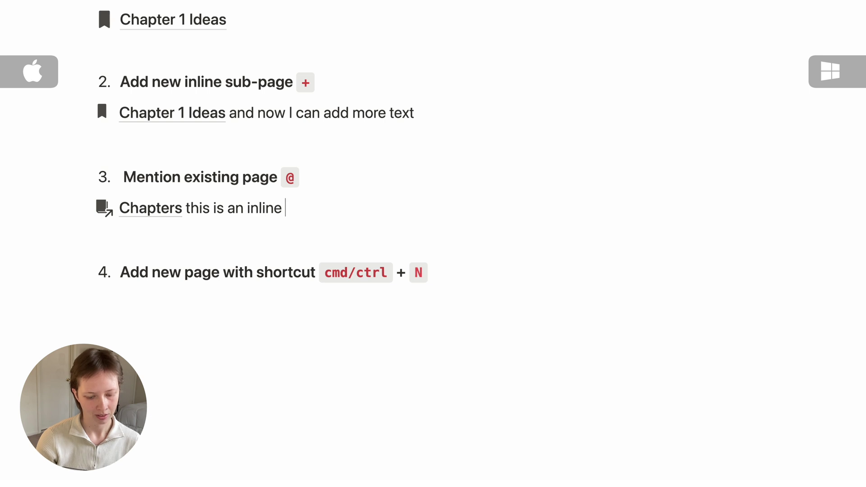
text(line)
click(91, 290)
scroll(117, 291, down, 1)
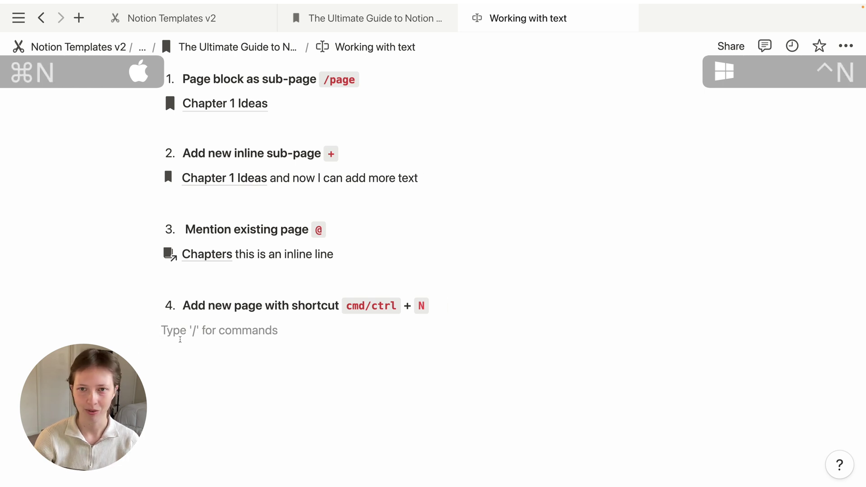
- Create a new page titled 'Chapter 1', skip the templates, and check its Private pages destination
key(super+n)
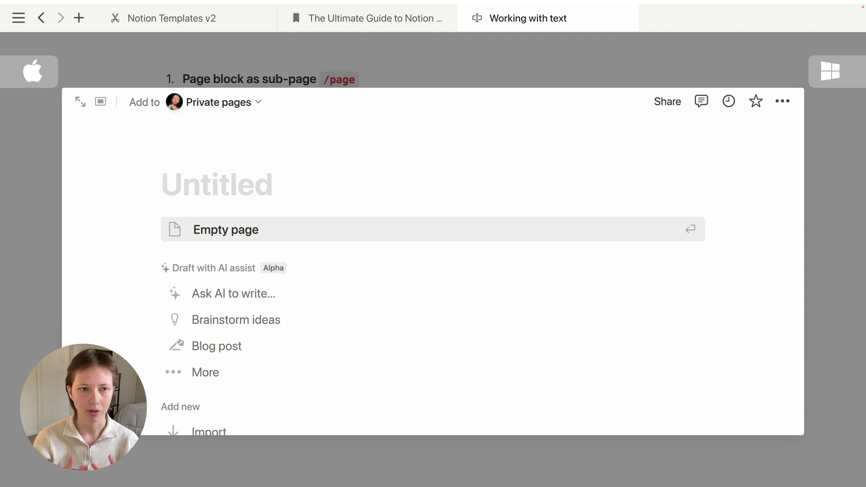
text(Chapter 1)
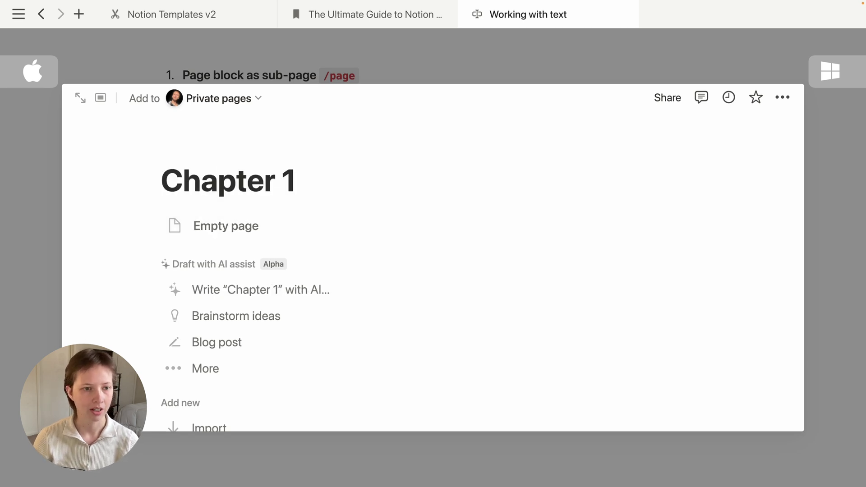
key(Return)
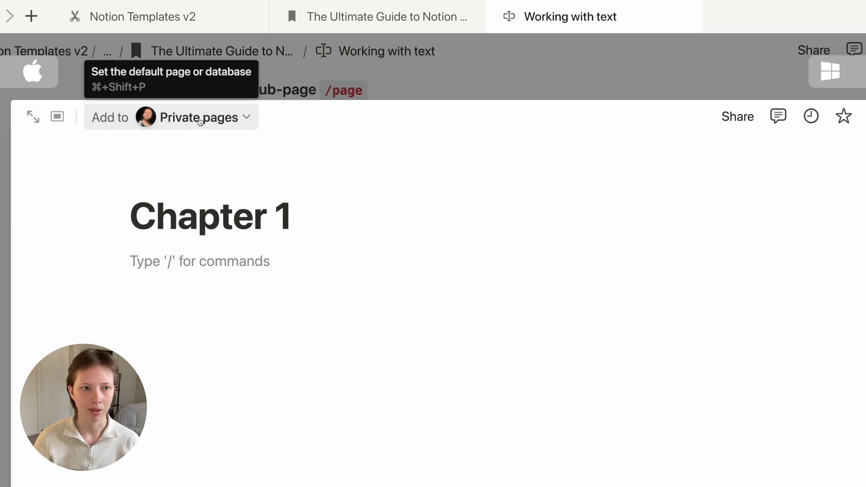
click(200, 121)
click(199, 119)
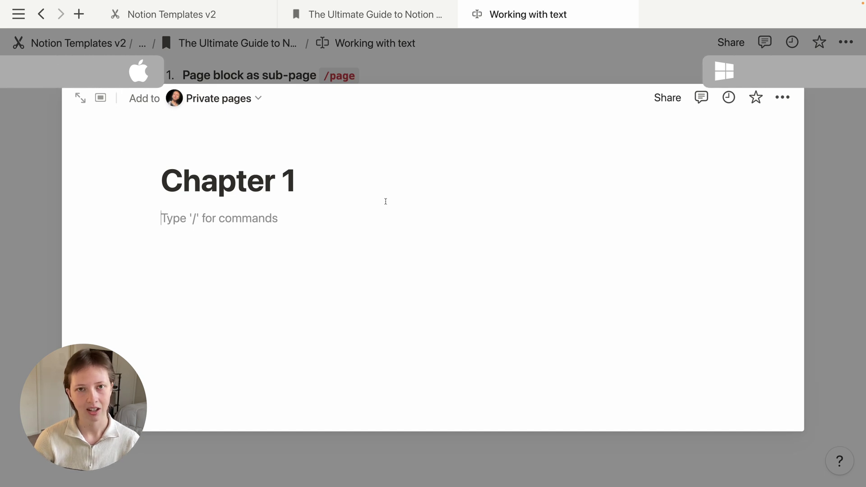
- Move Chapter 1 into the Chapters database with Cmd+Shift+P and open it as a full page
key(super+shift+p)
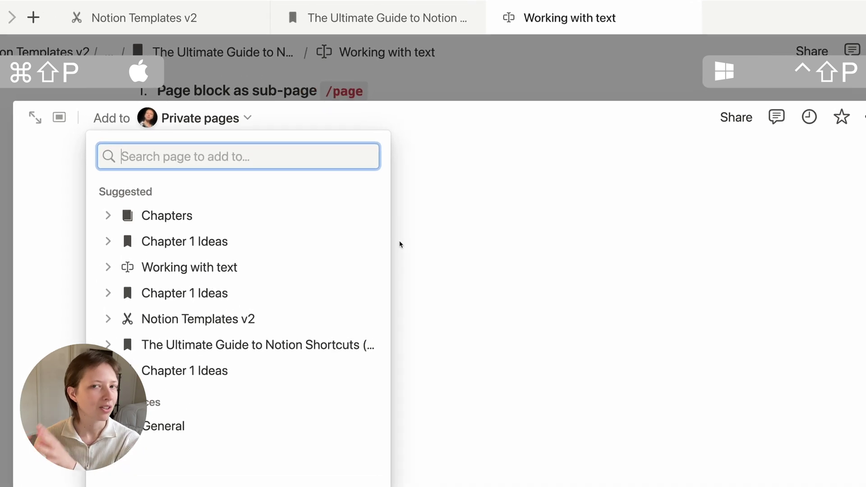
text(Chapters)
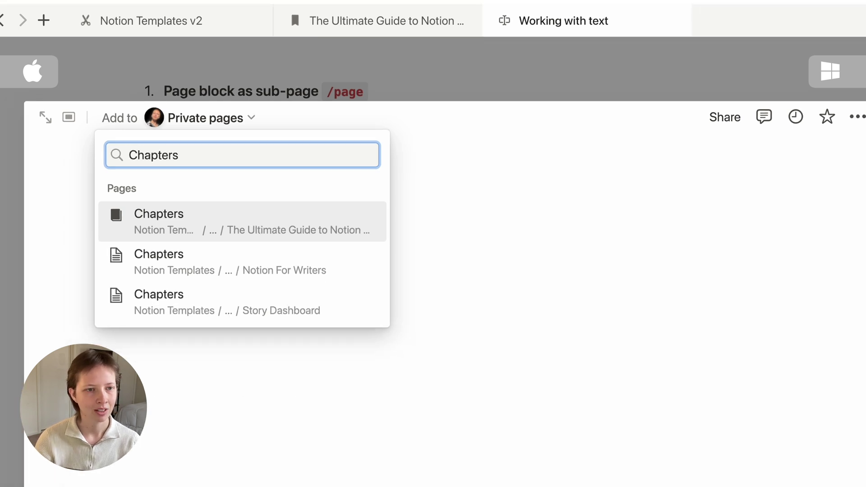
key(Return)
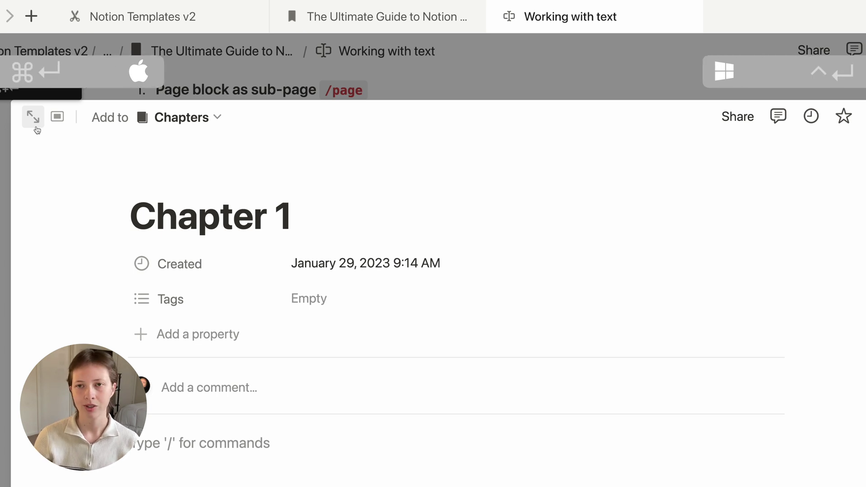
key(super+Return)
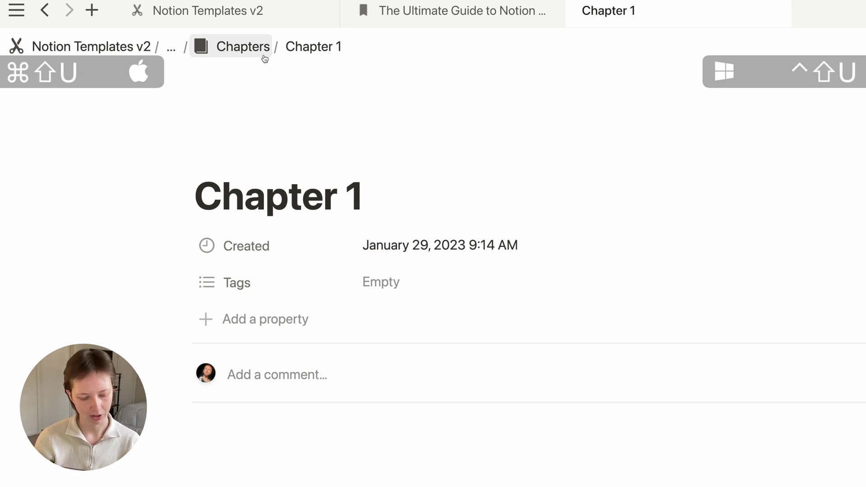
- Confirm Chapter 1 is listed in the Chapters gallery, then return to the Working with text page
click(264, 58)
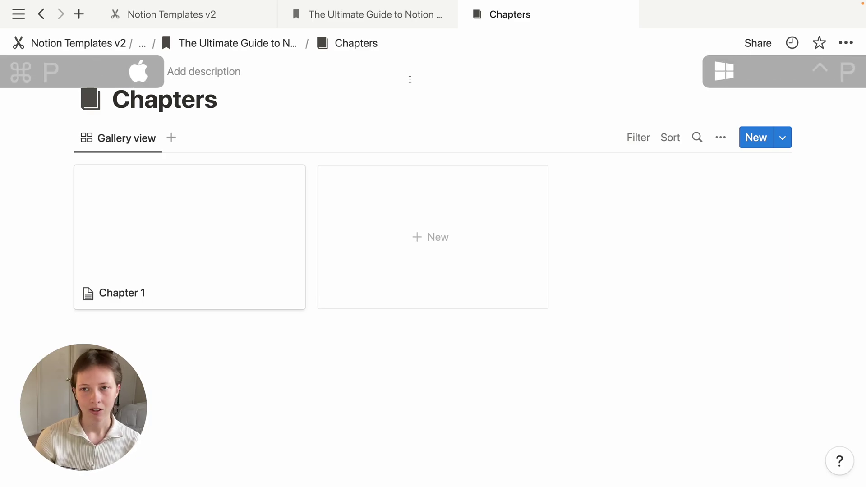
key(super+p)
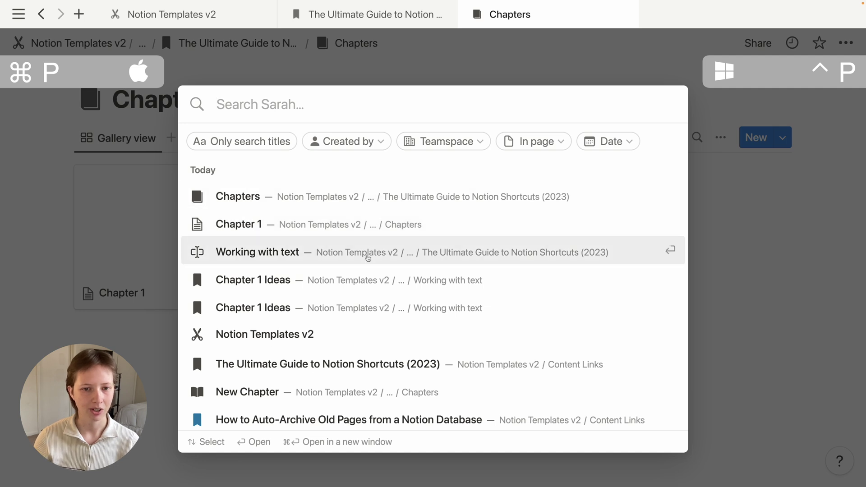
click(627, 255)
scroll(626, 253, down, 10)
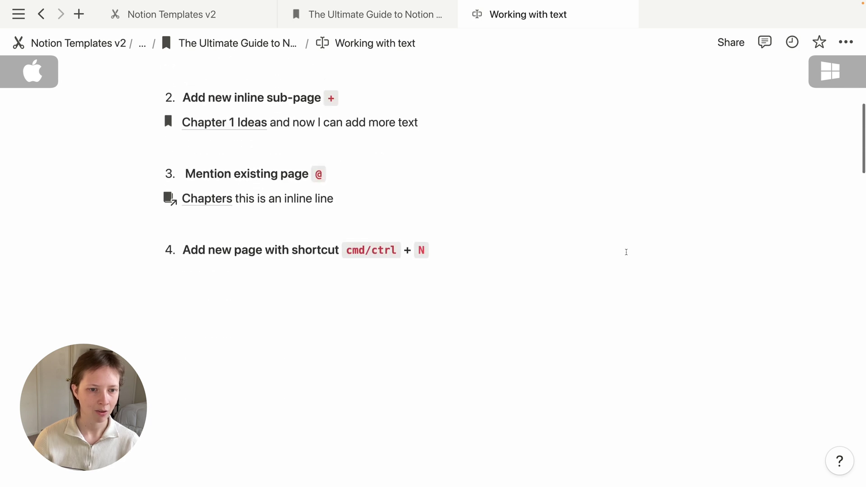
scroll(626, 252, down, 7)
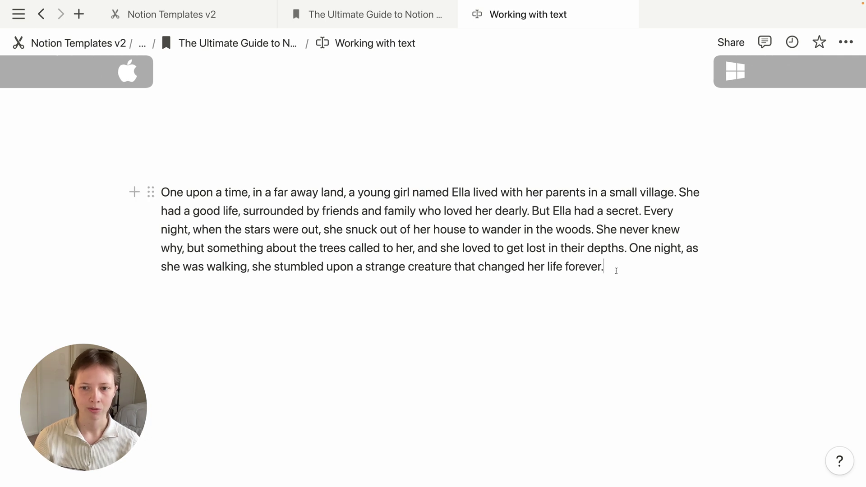
- Move the 'Once upon a time' story paragraph as one block into the Chapter 1 page
key(Escape)
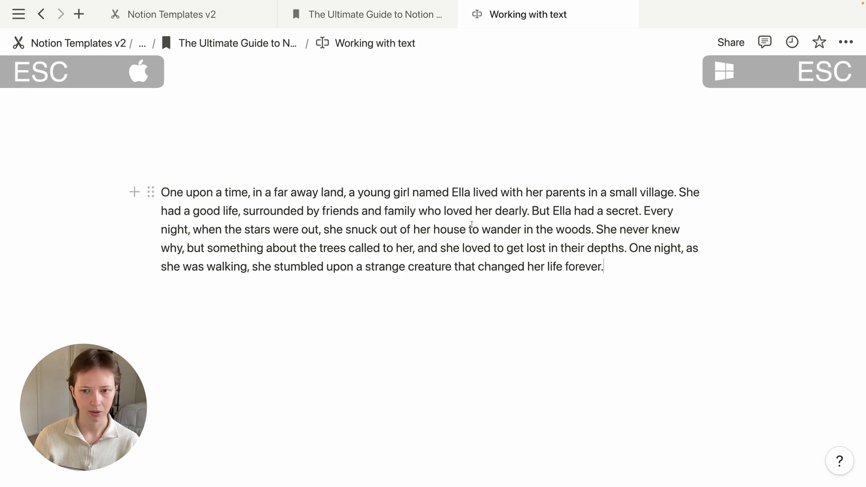
key(Escape)
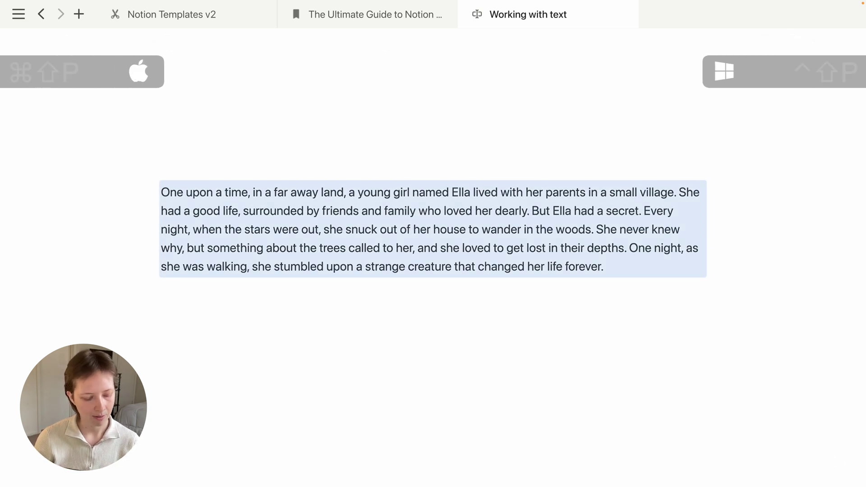
key(super+shift+p)
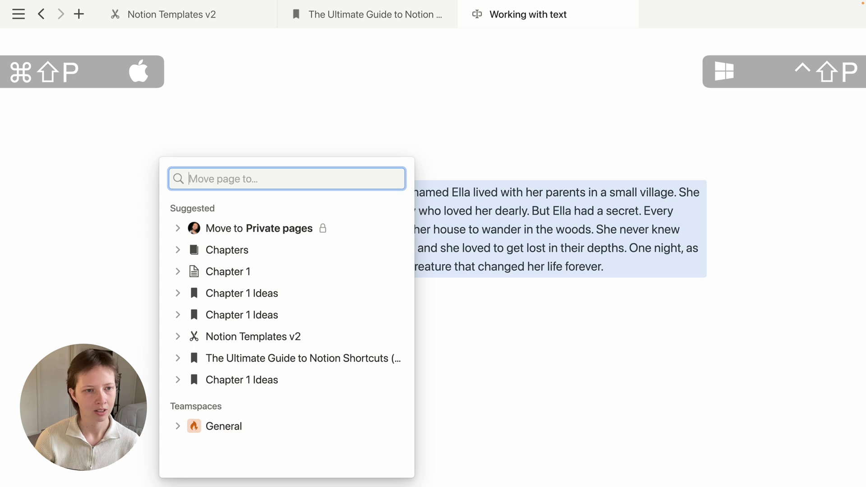
text(Chapter 1)
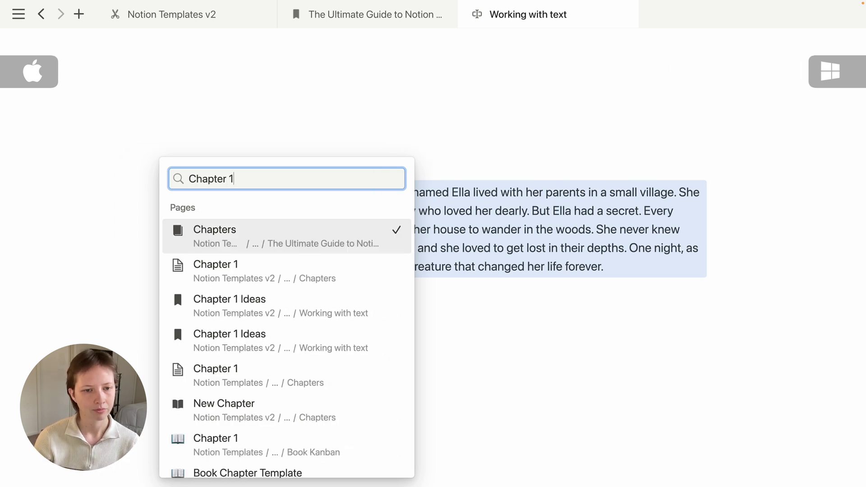
key(Down)
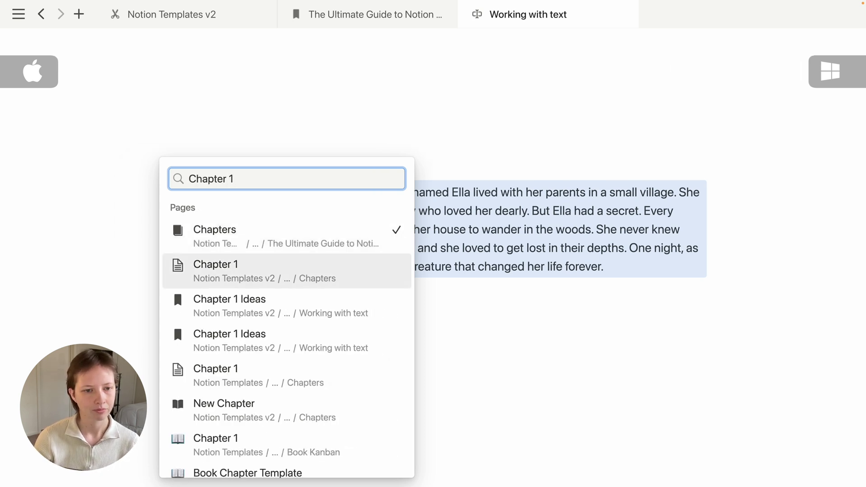
key(Return)
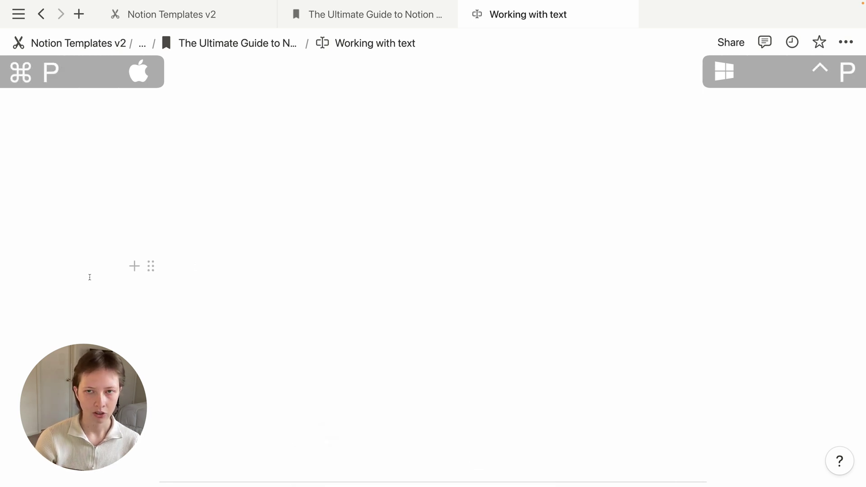
- Open the Chapter 1 page and start an empty block above the story paragraph
key(super+p)
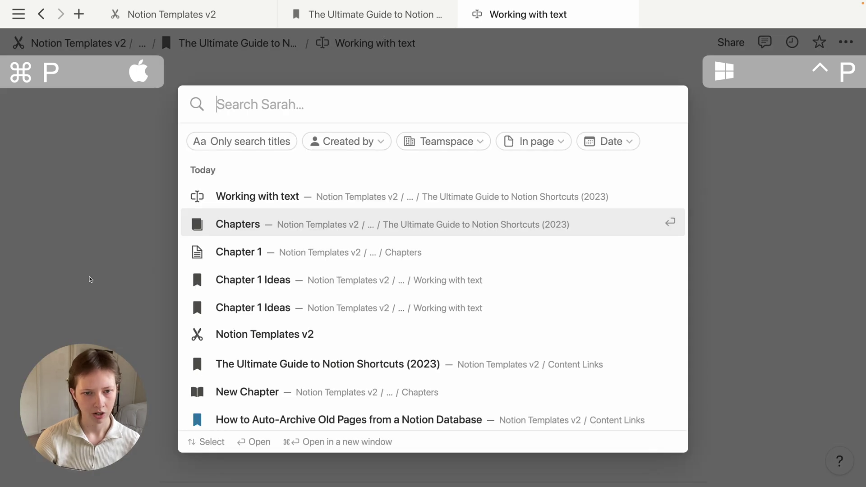
key(Down)
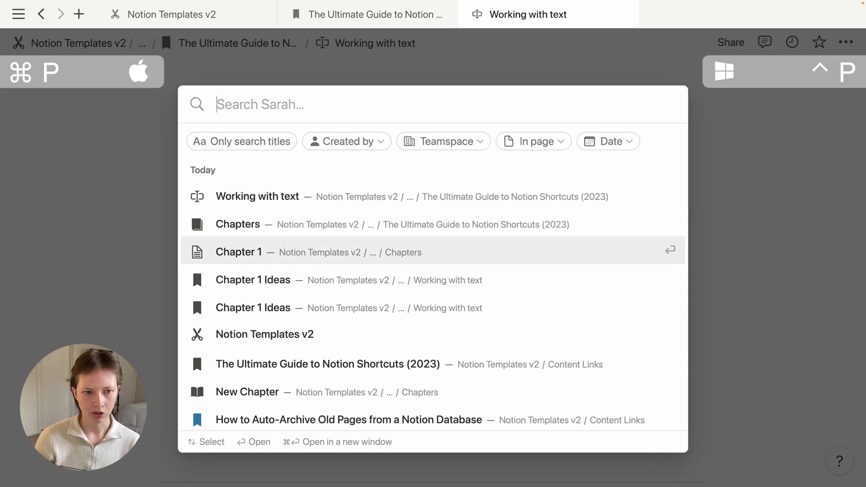
key(Return)
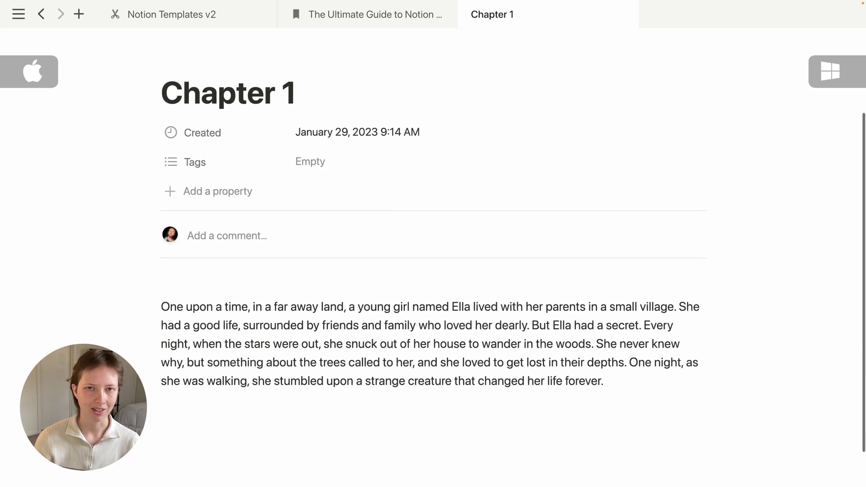
click(214, 279)
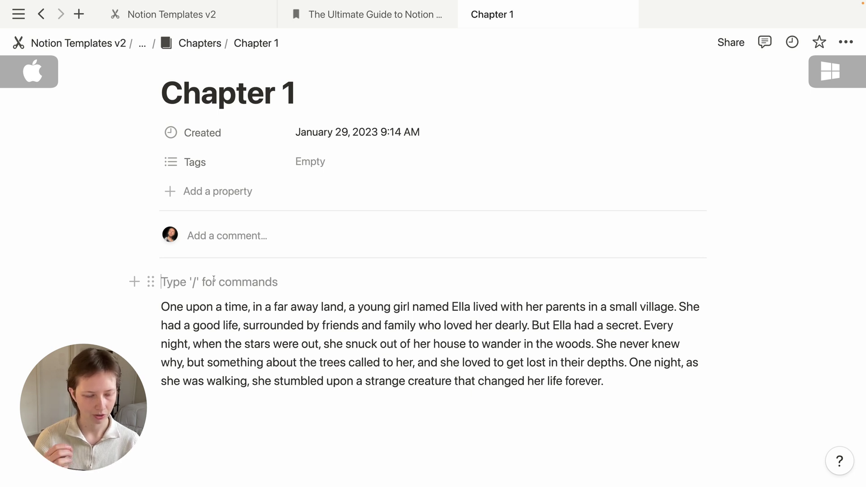
text(#)
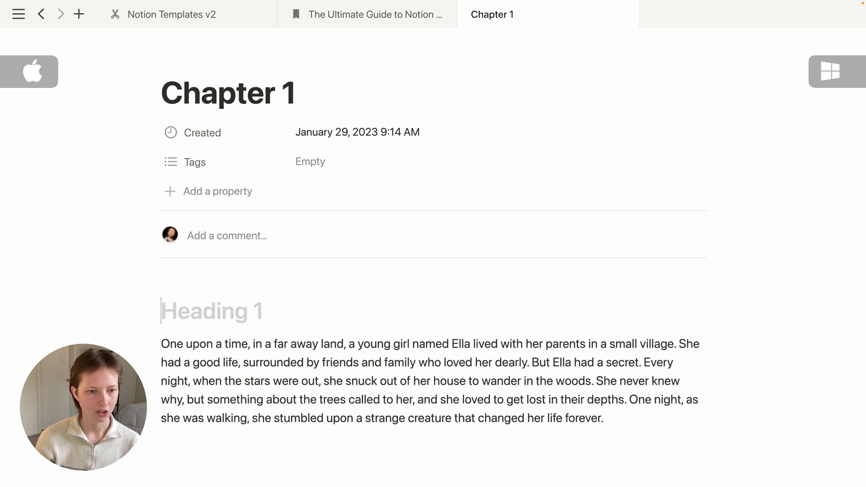
key(BackSpace)
text(##)
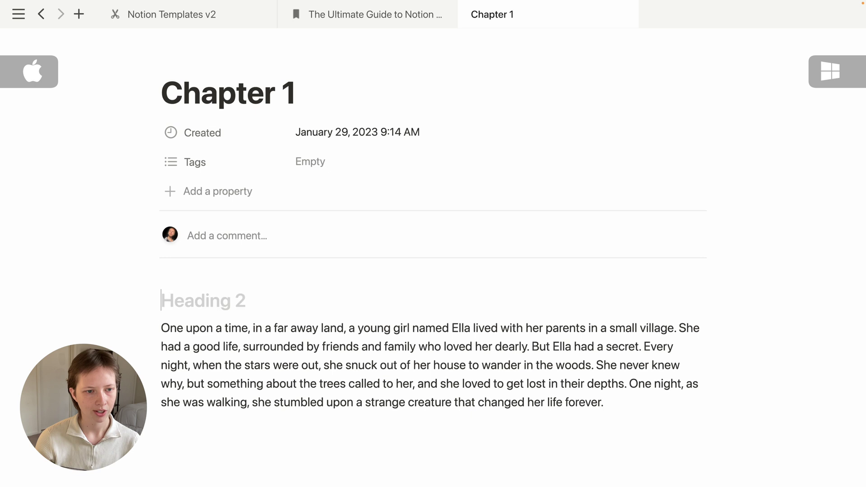
key(BackSpace)
text(###)
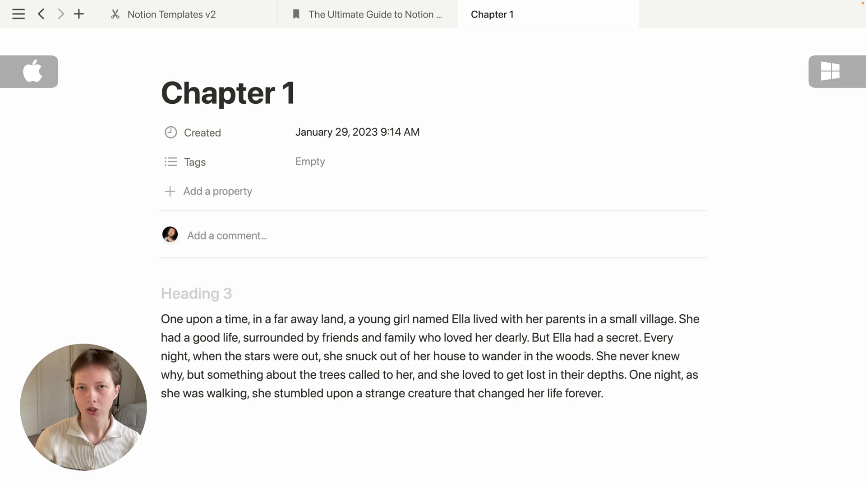
key(BackSpace)
- Add a Heading 2 'Ella in a small village' with a quote 'Add a description about chapter' beneath
text(## )
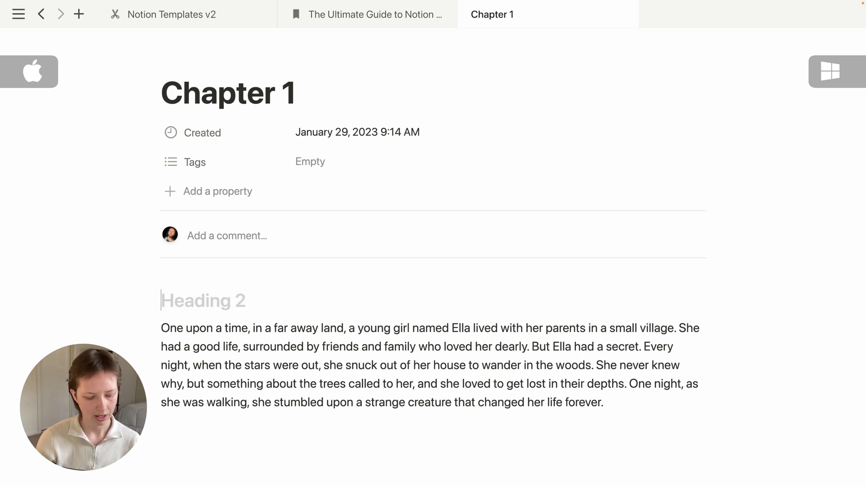
text(Ella)
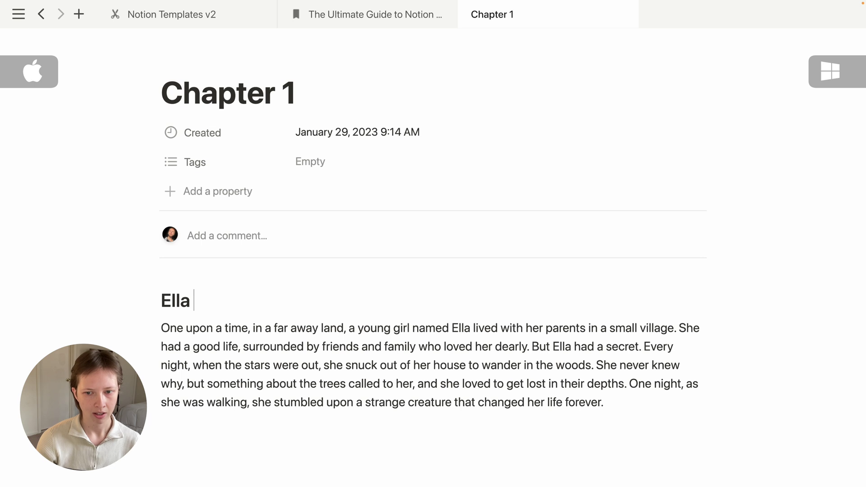
text( in a small village)
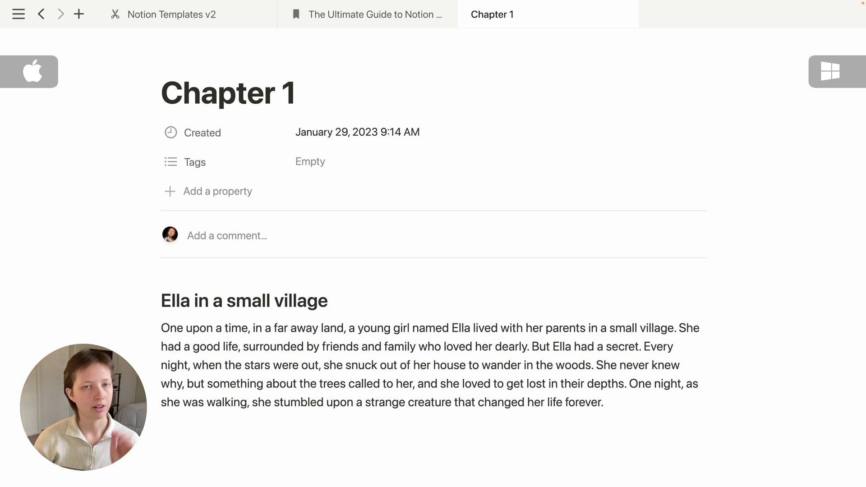
text(/)
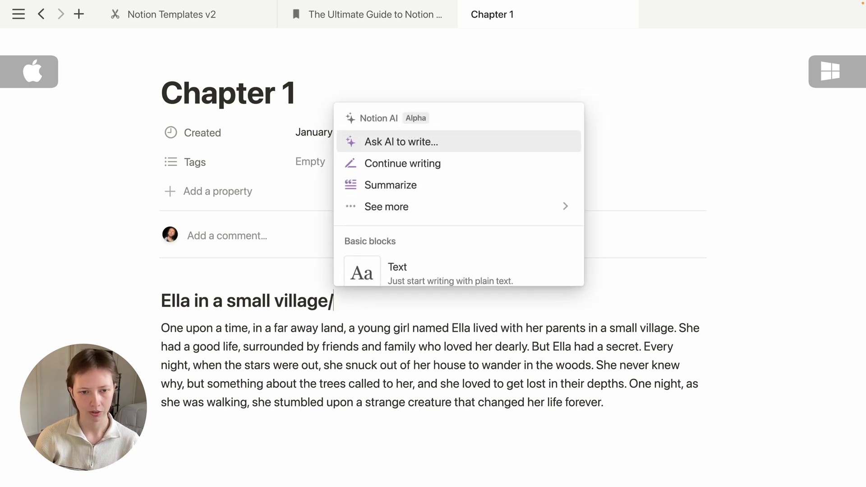
text(quotes)
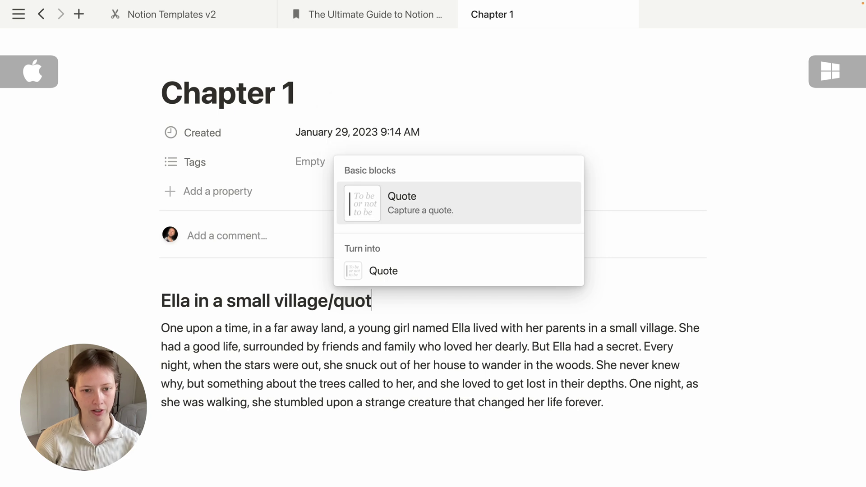
key(BackSpace)
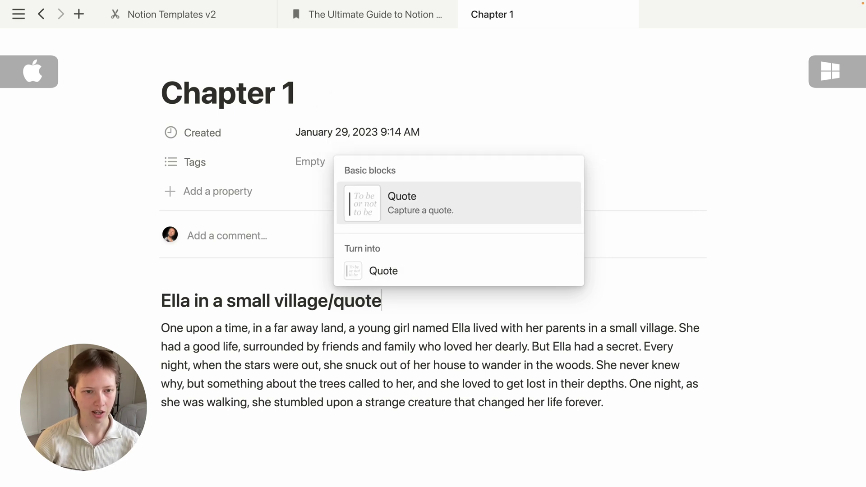
key(Return)
text(Add)
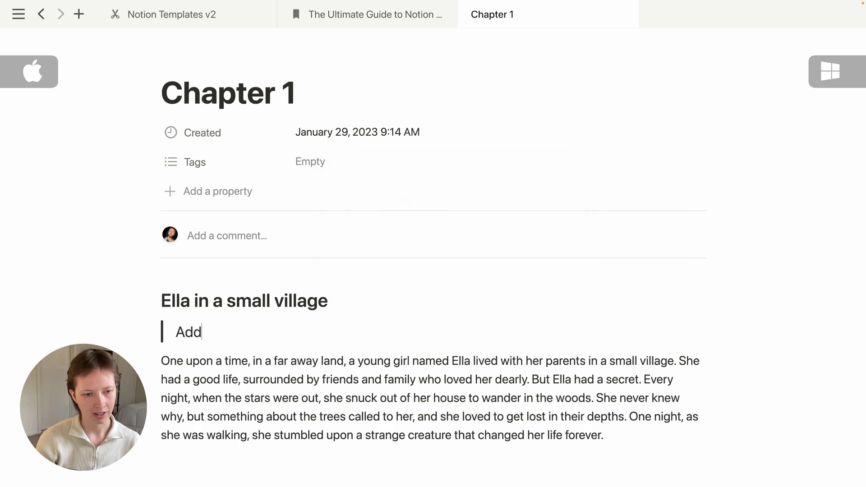
text( a description abou)
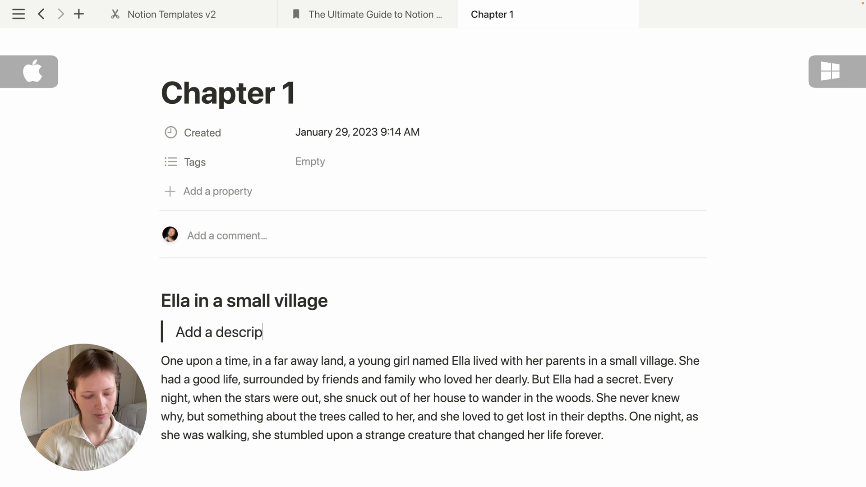
text(t chapter)
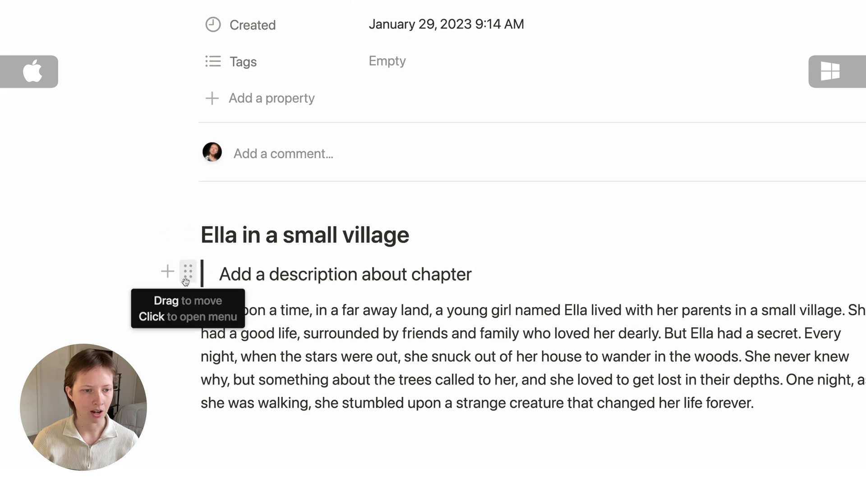
- Set the 'Add a description about chapter' quote block to the Default quote size
click(186, 275)
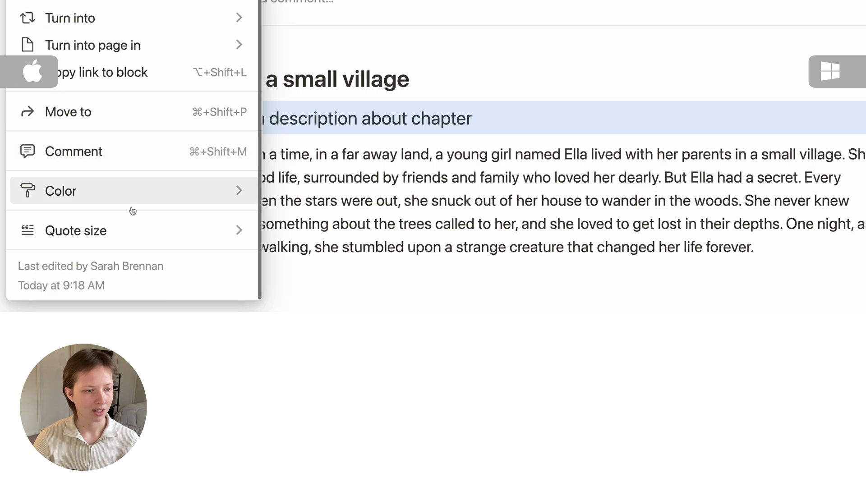
mouse_move(84, 239)
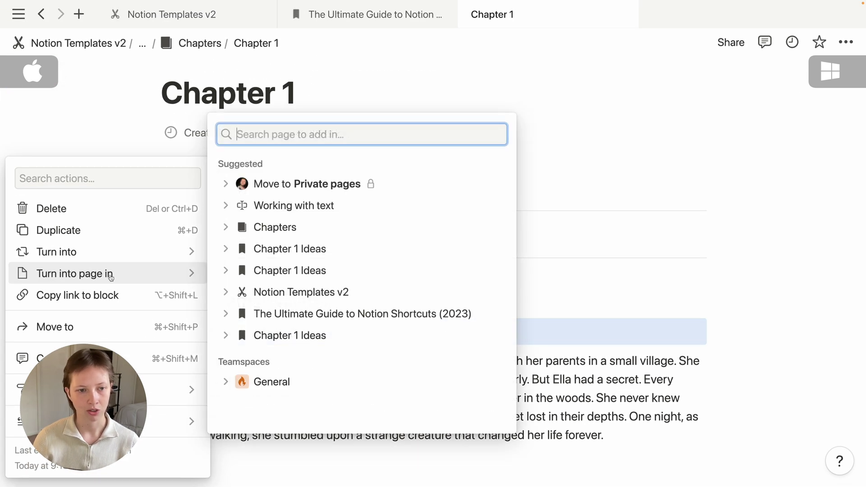
click(442, 258)
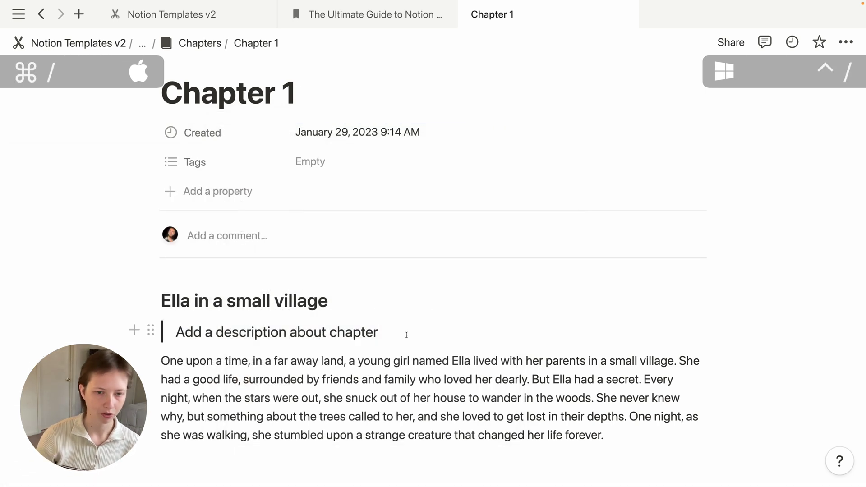
text(/)
key(BackSpace)
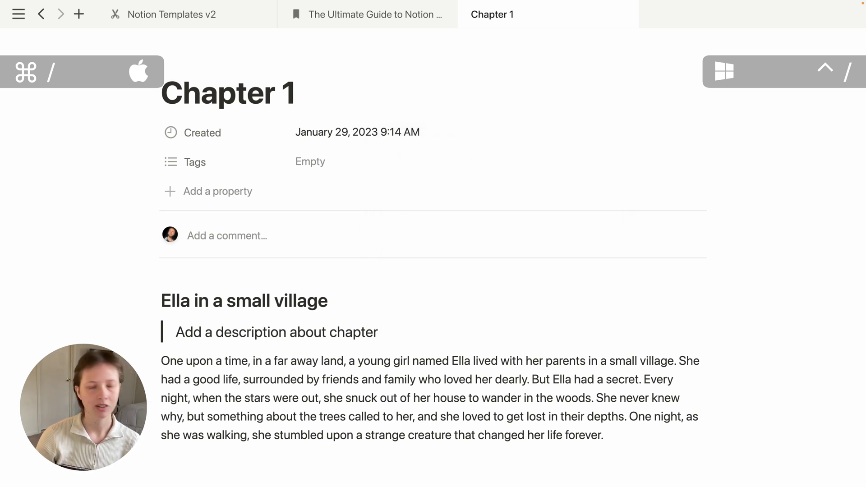
key(super+slash)
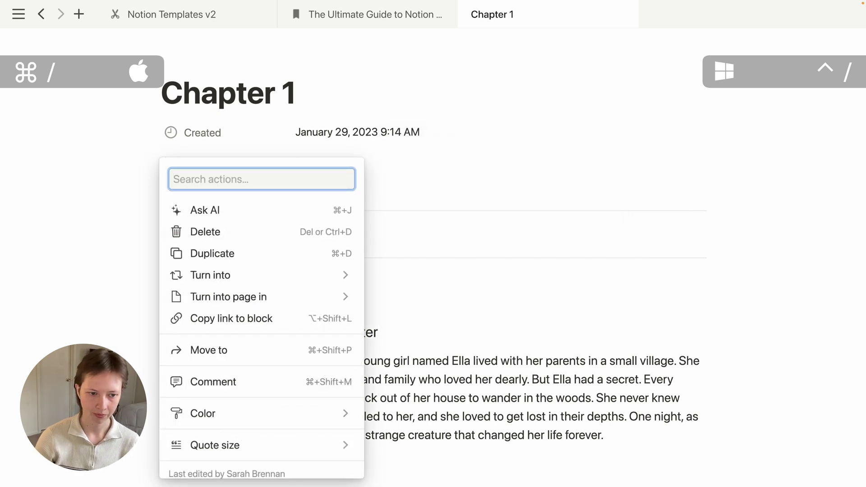
mouse_move(335, 432)
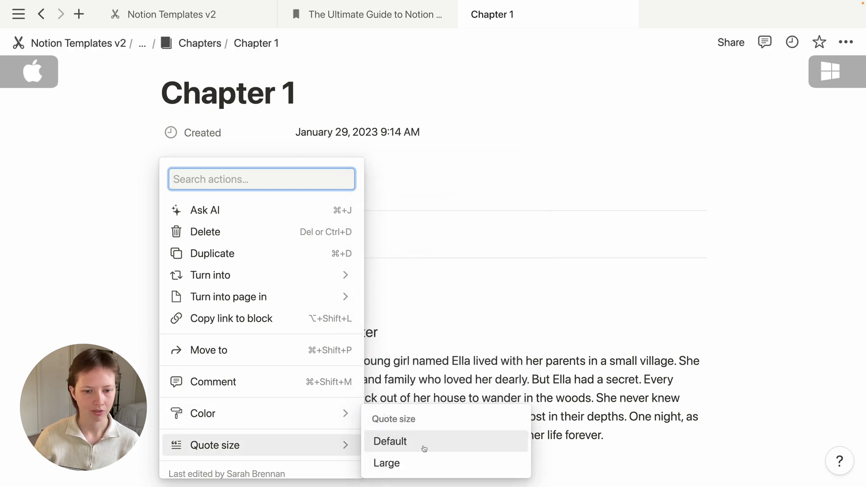
click(424, 449)
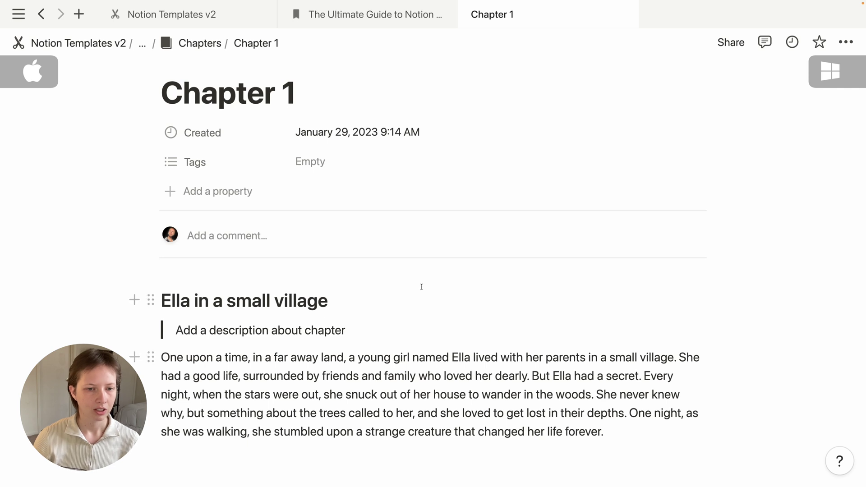
click(350, 306)
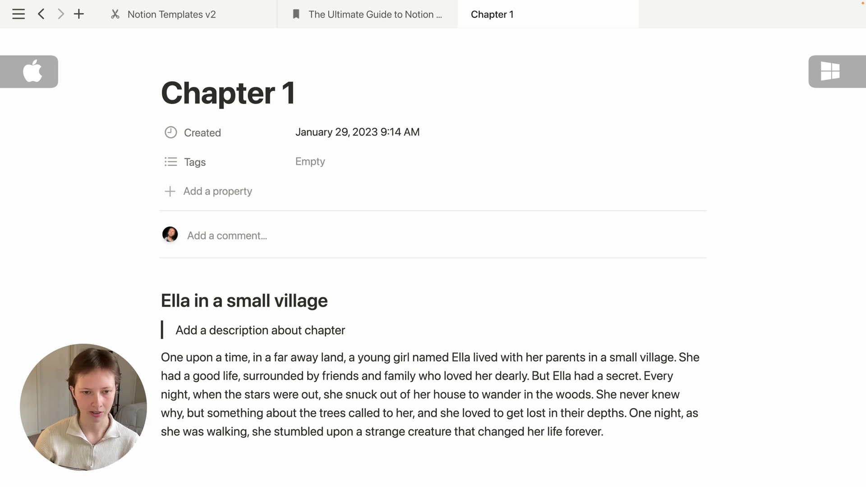
- Colour the 'Ella in a small village' heading blue, after briefly making it gray
text(/)
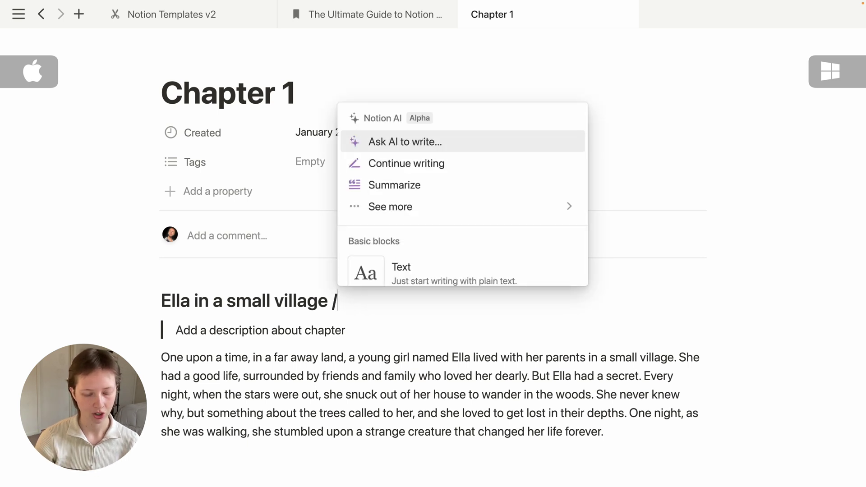
text(gray)
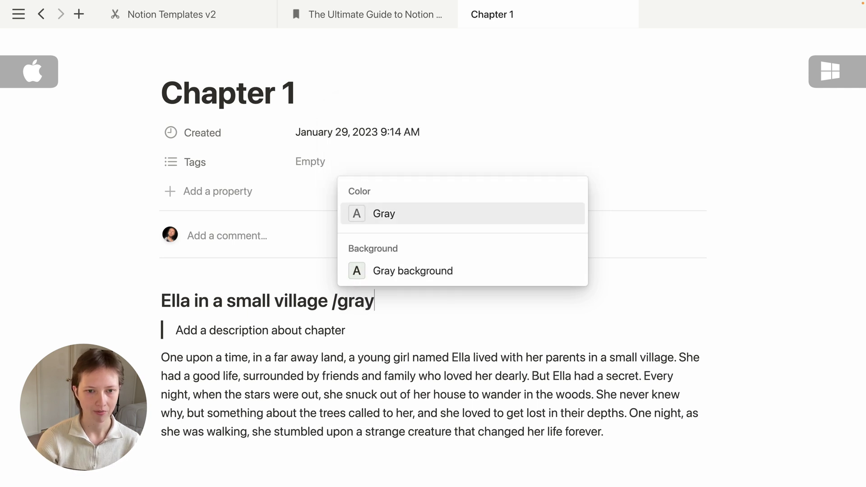
key(Return)
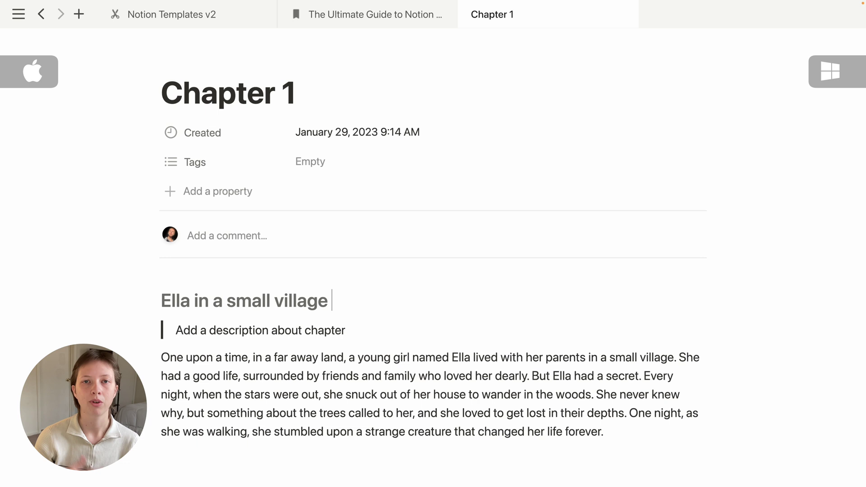
text(/color)
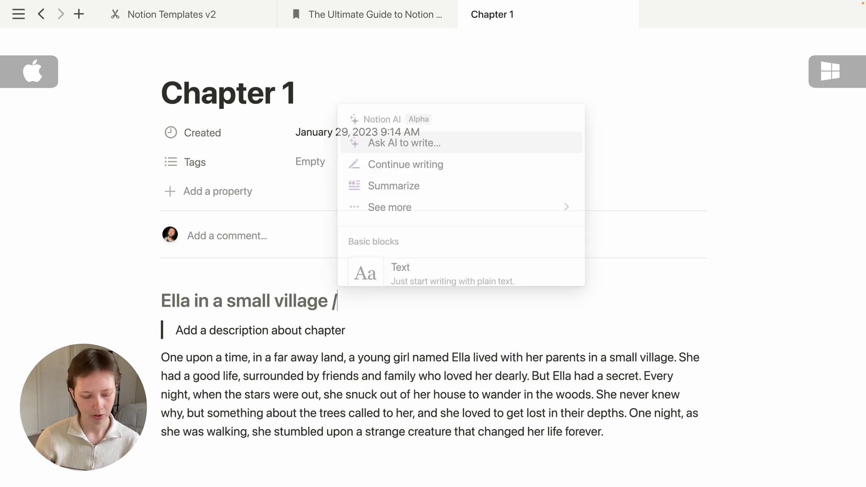
key(Down)
key(Down)
key(Down)
key(Down)
key(Down)
key(Down)
key(Return)
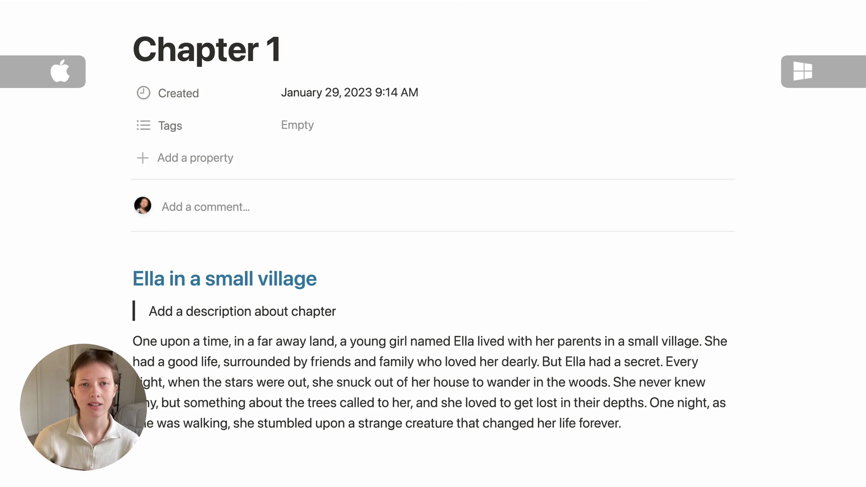
key(Escape)
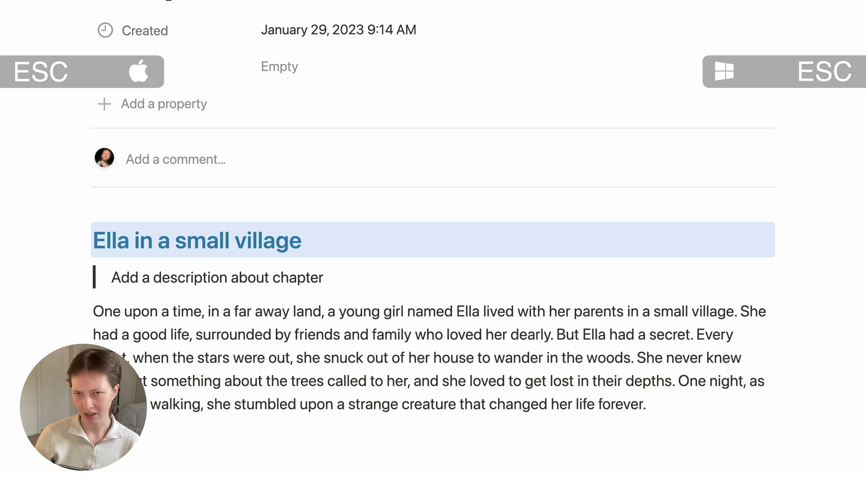
key(Down)
key(Down)
key(Up)
key(Up)
key(Down)
key(Down)
key(Up)
key(Up)
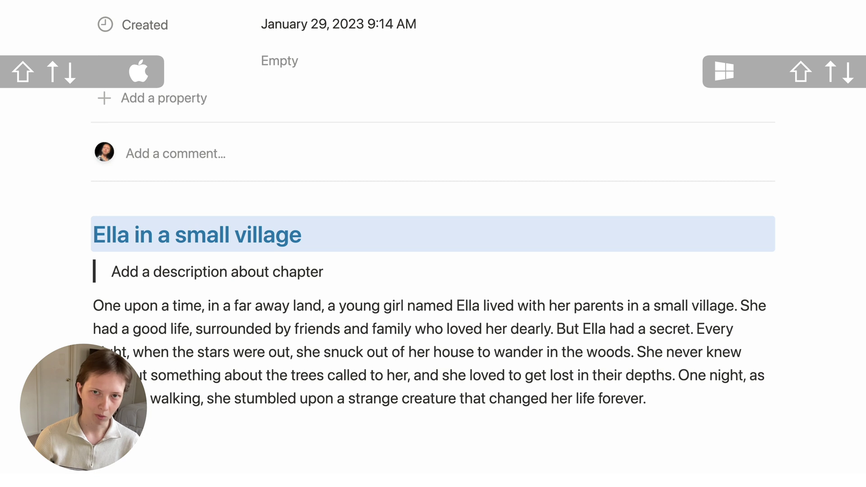
key(shift+Down)
key(shift+Down)
key(shift+Up)
key(shift+Up)
key(shift+Down)
key(shift+Down)
key(shift+Up)
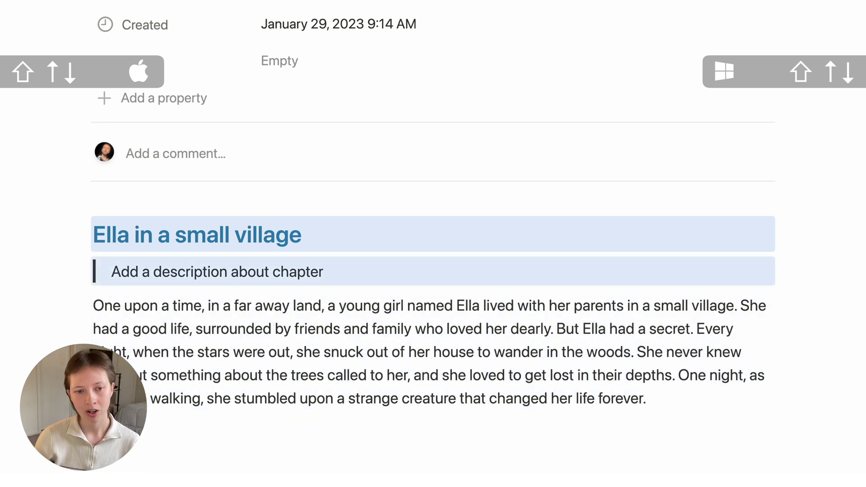
key(shift+Up)
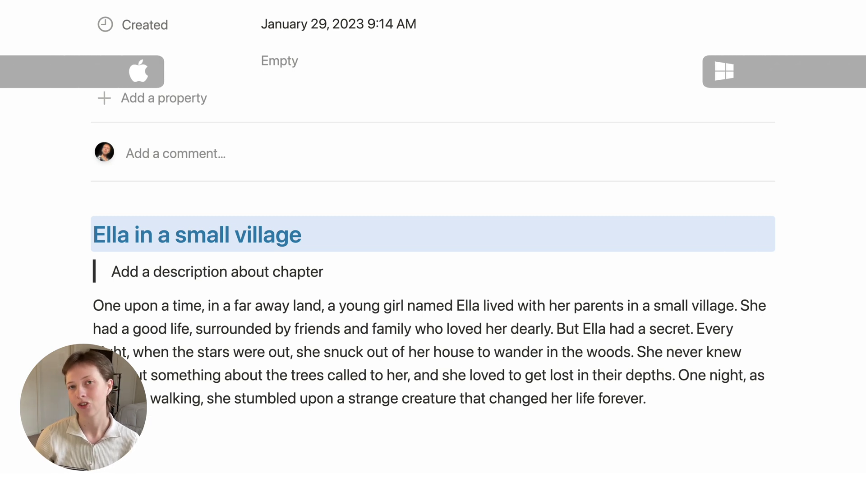
key(ctrl+shift+Down)
key(ctrl+shift+Down)
key(ctrl+shift+Up)
key(ctrl+shift+Up)
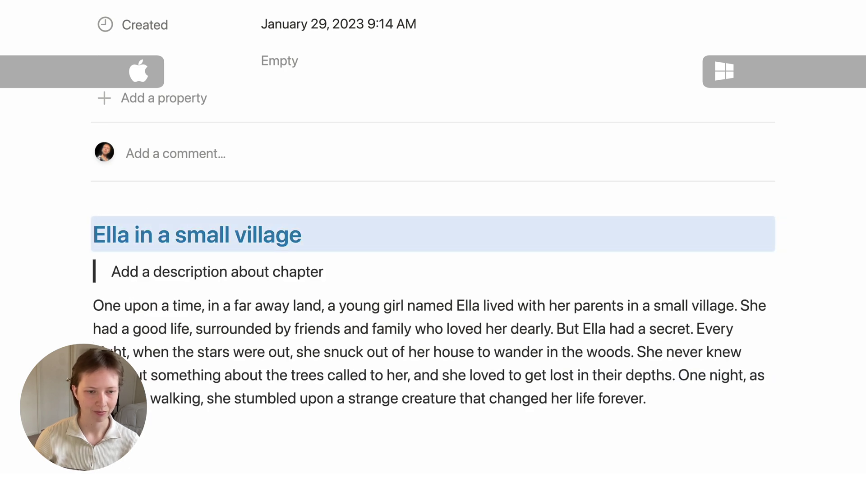
key(ctrl+d)
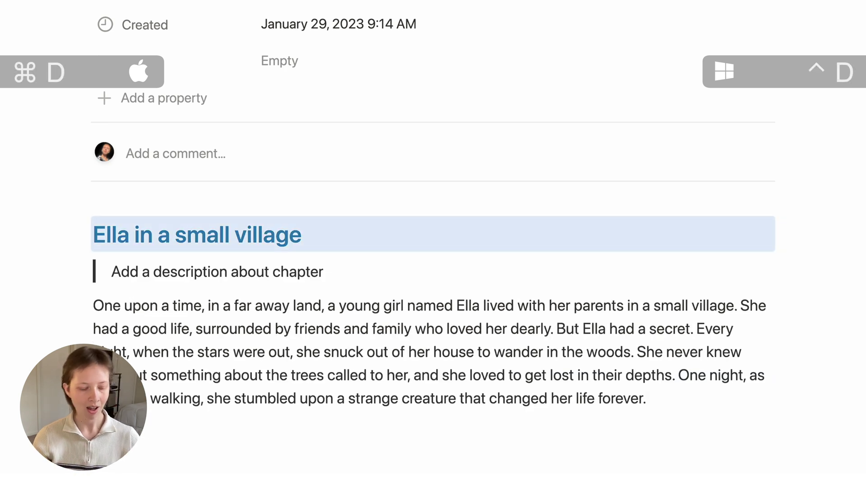
key(ctrl+d)
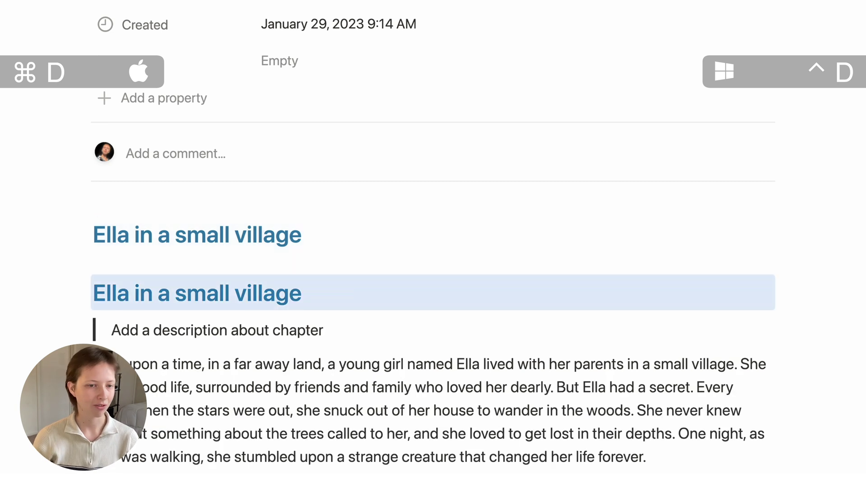
key(ctrl+d)
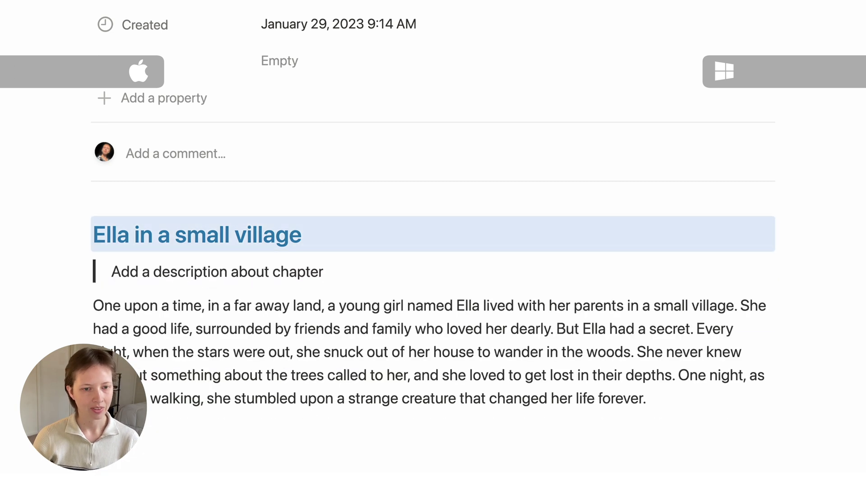
click(306, 233)
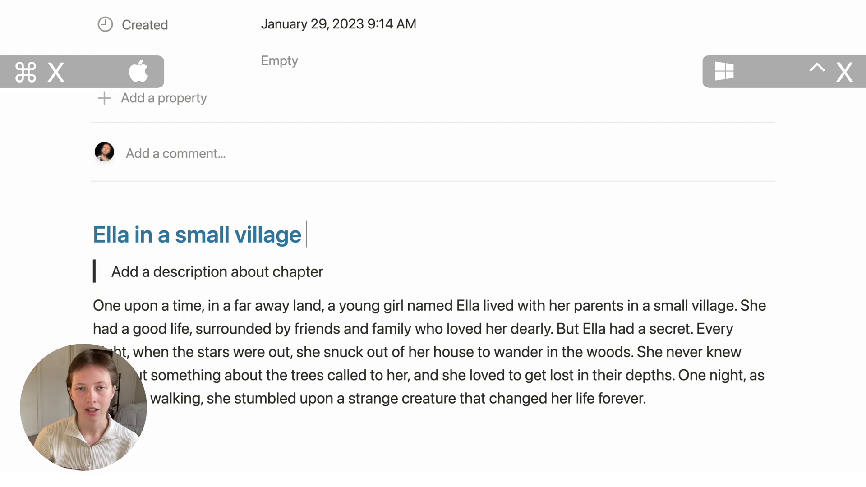
key(super+x)
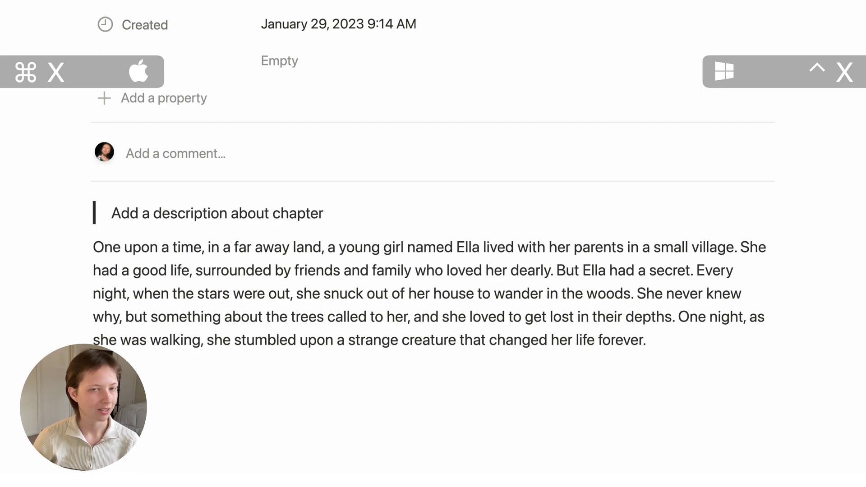
key(super+v)
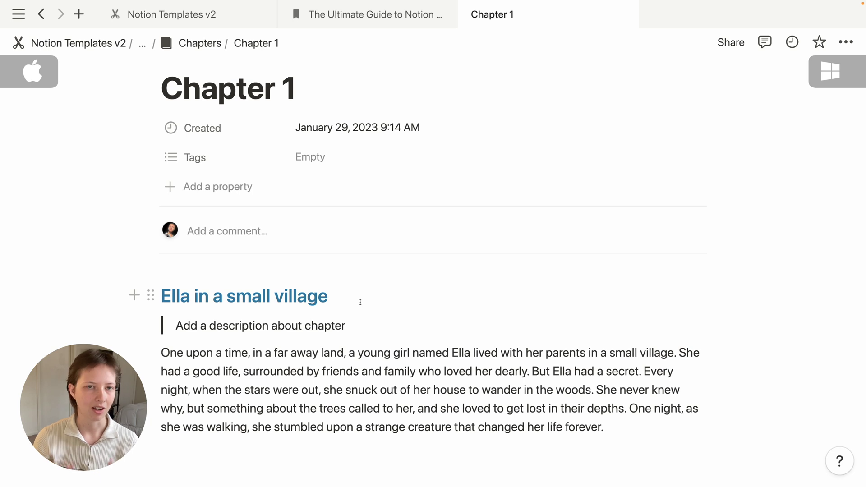
- Convert the heading into a block equation wrapped in \textsf{Ella in a small village}
text(/)
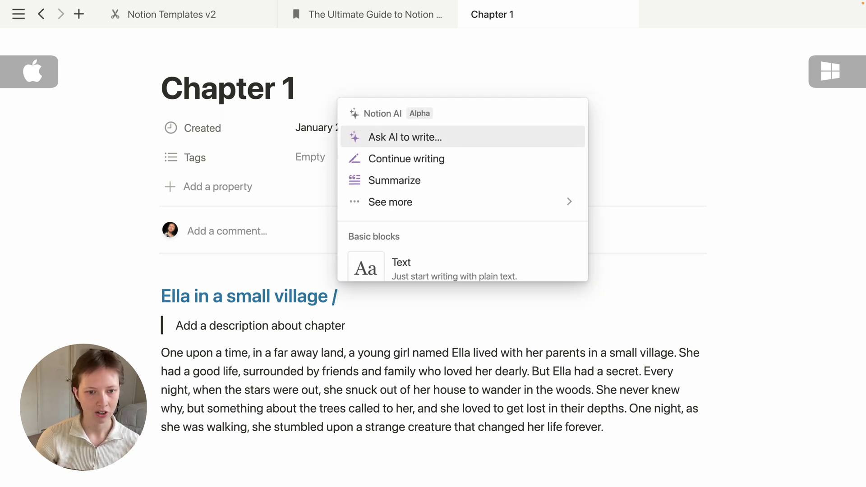
text(into math)
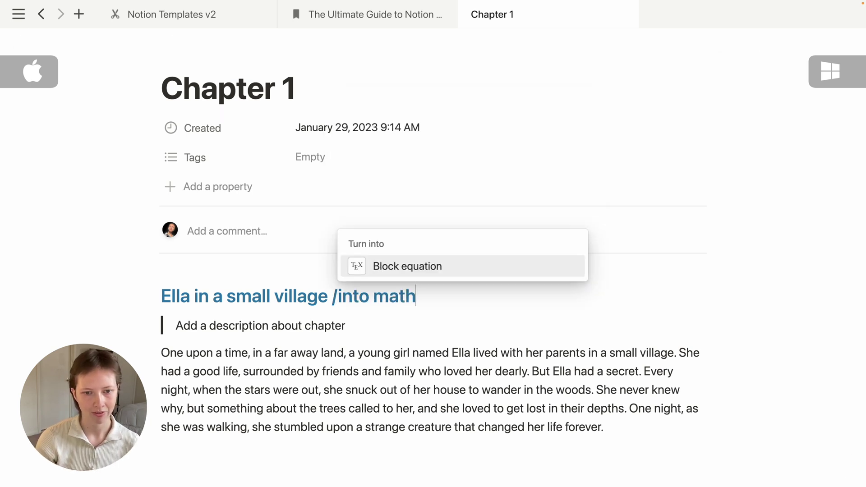
key(Return)
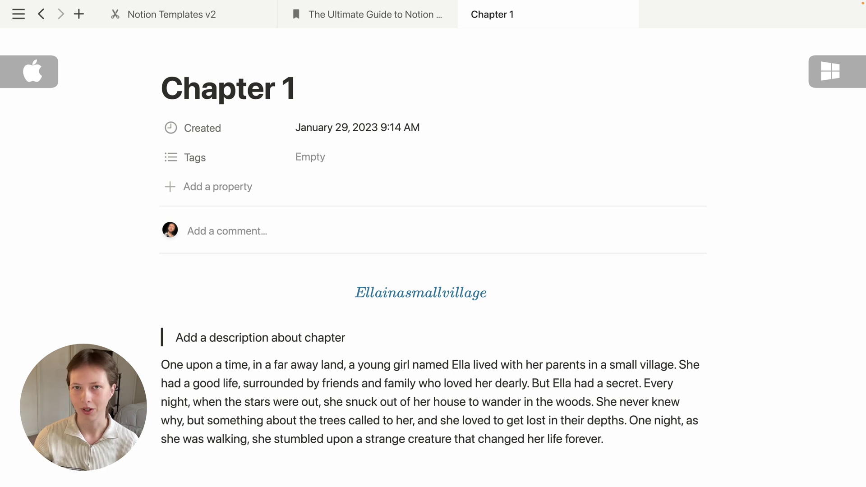
click(464, 304)
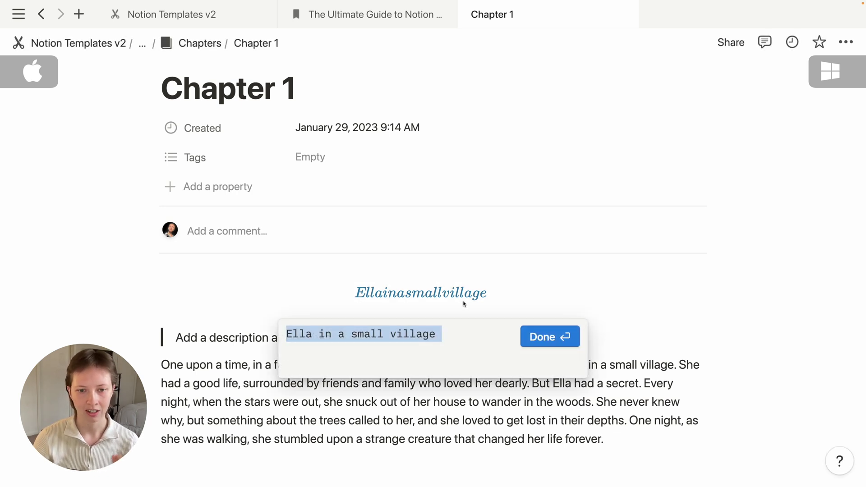
click(287, 335)
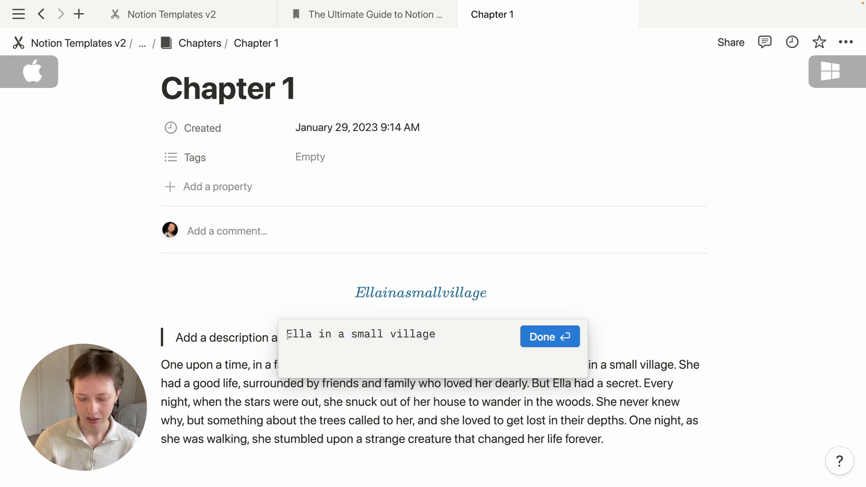
text(\text{)
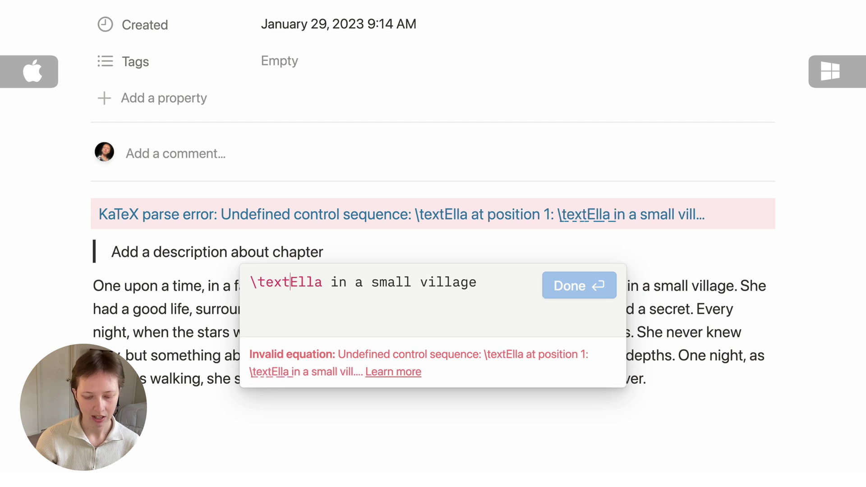
click(498, 288)
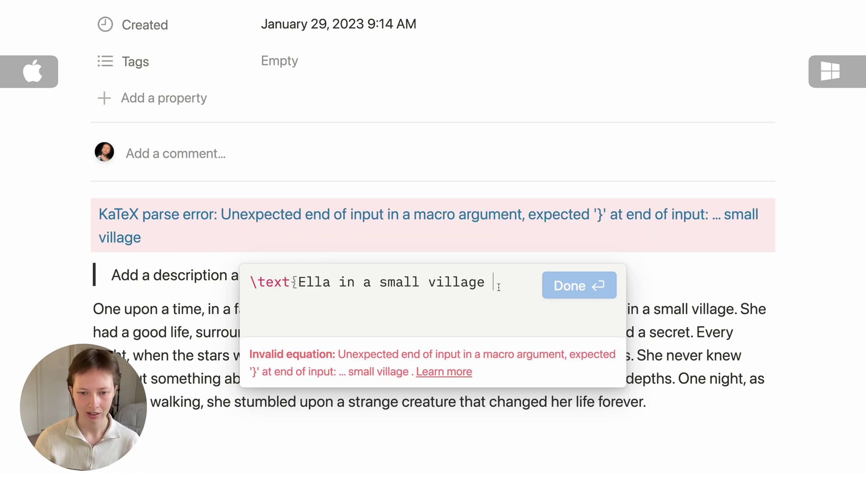
text(})
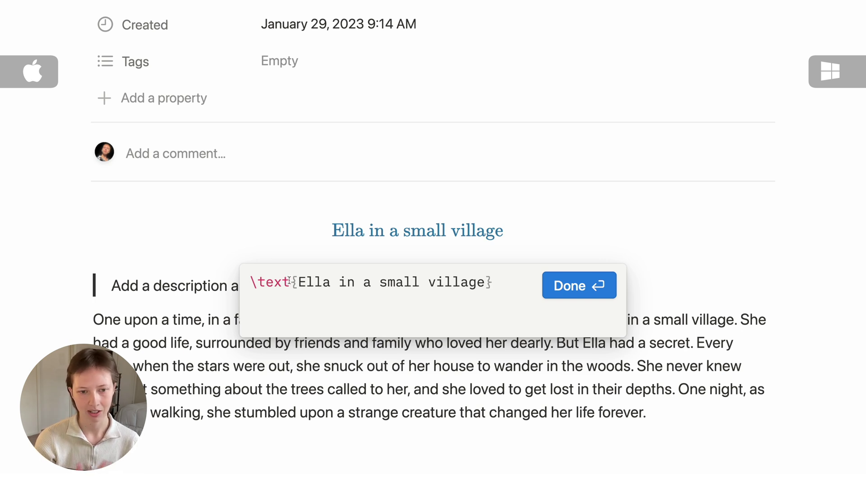
text(sf)
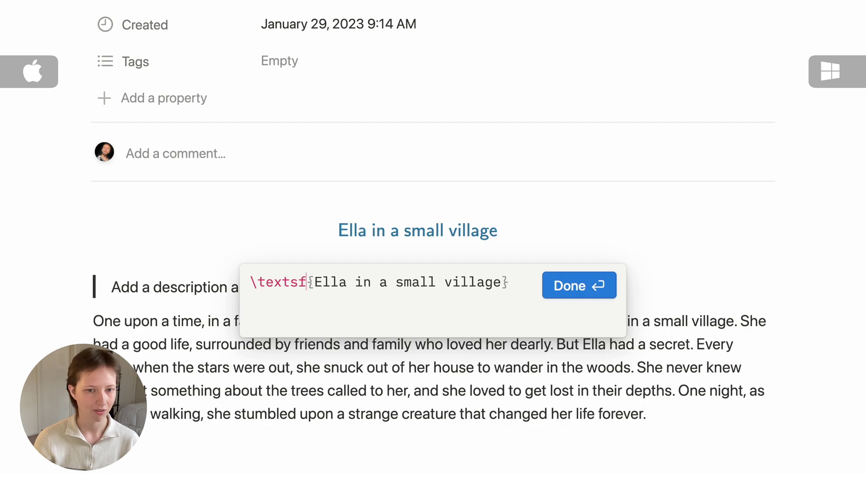
- Prefix the equation with \large and \color{#A55555} for a larger dark-red heading
click(251, 283)
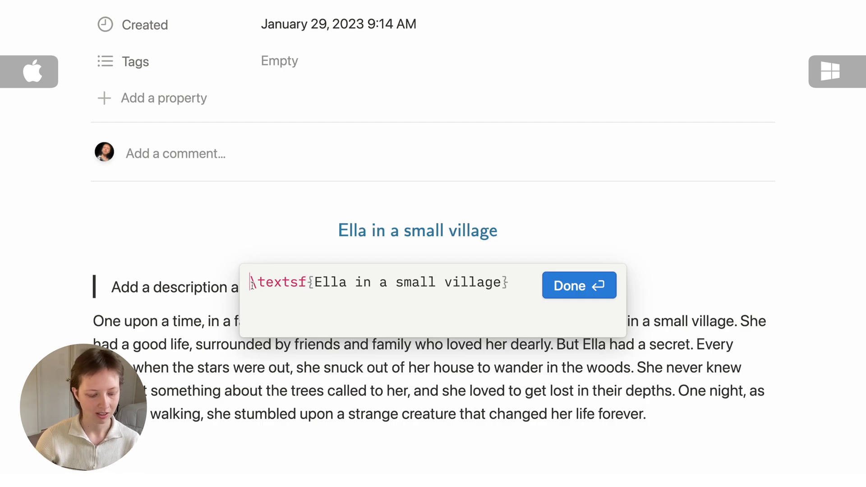
text(\)
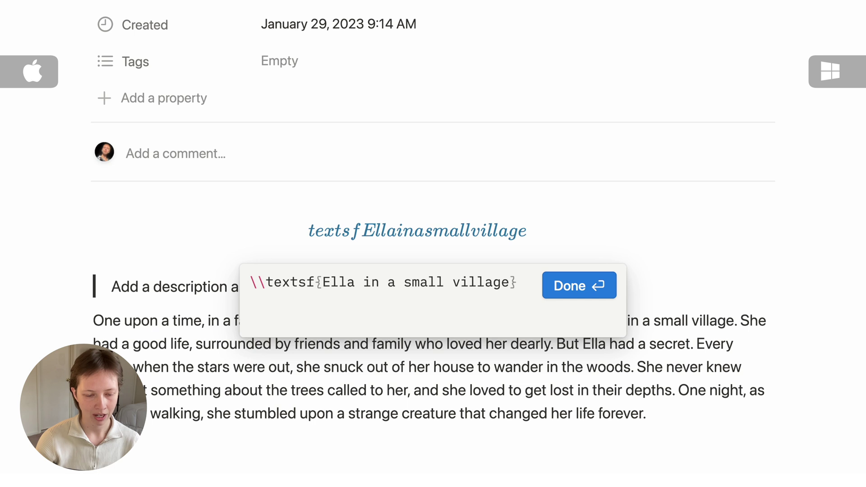
text(lar)
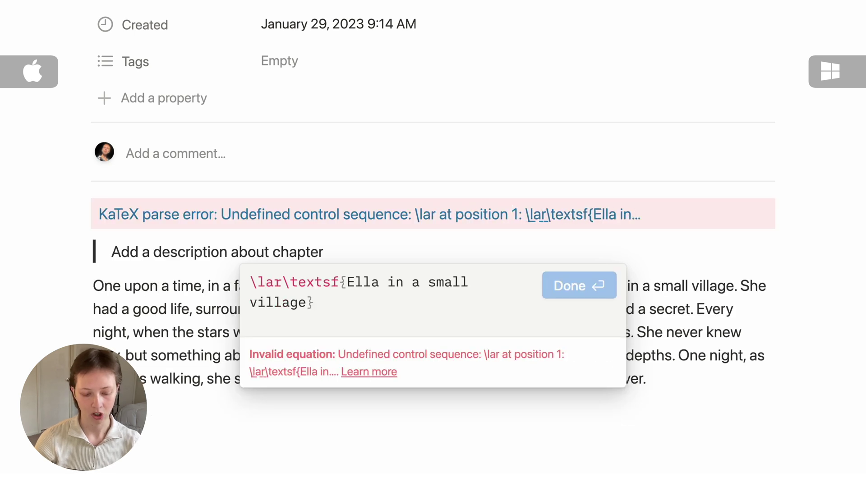
text(ge)
key(Left)
key(Left)
key(Left)
key(Left)
key(Left)
key(Left)
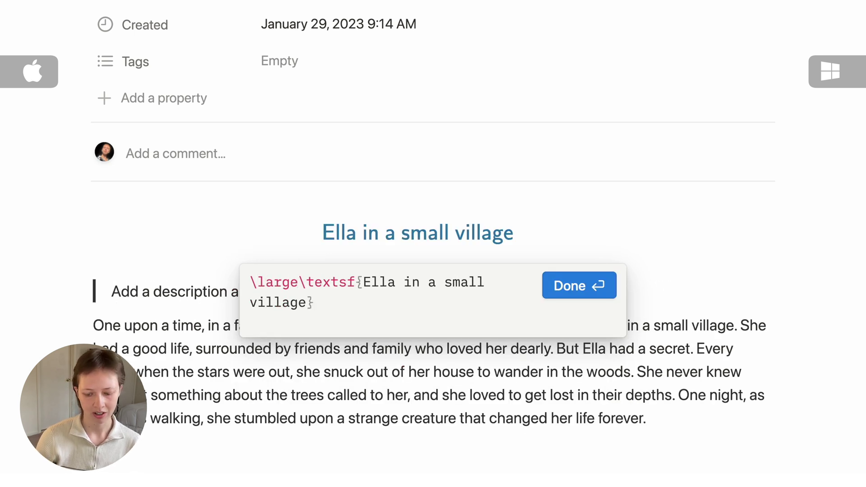
text(\color{})
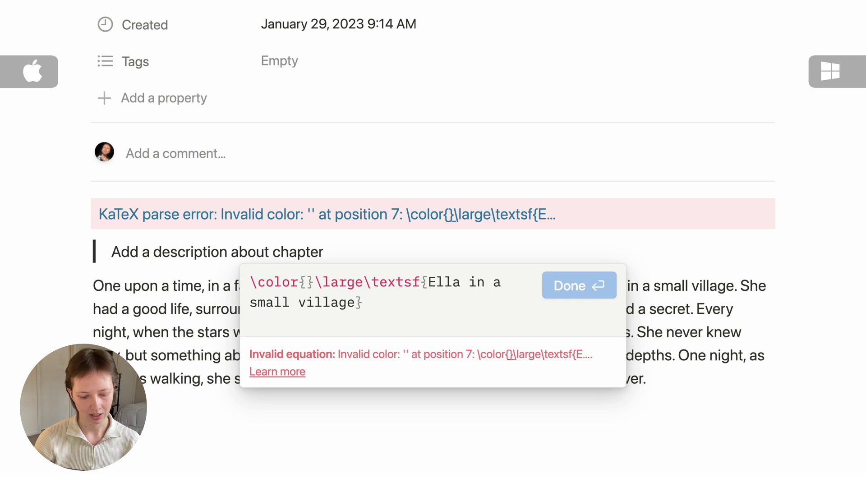
text(blue)
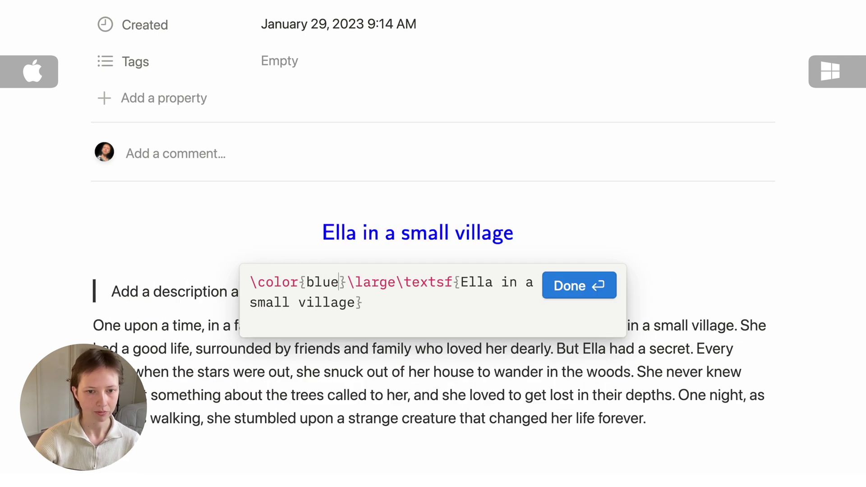
key(BackSpace)
key(BackSpace)
key(BackSpace)
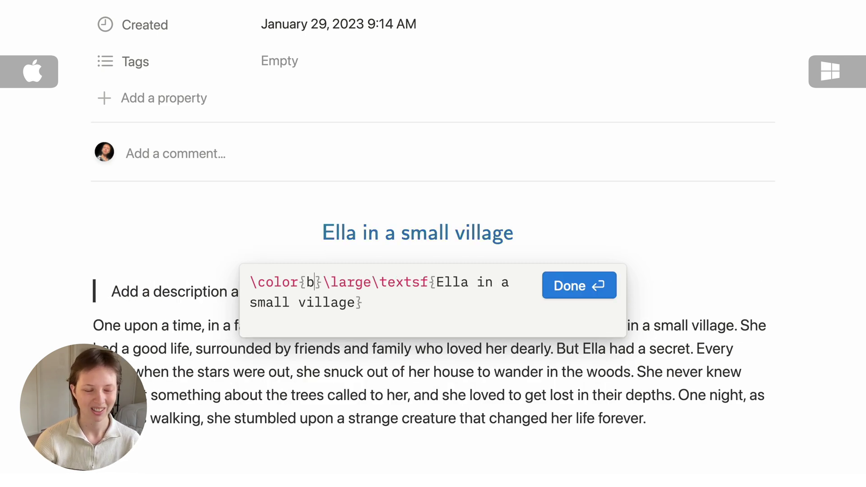
key(BackSpace)
text(#)
text(A5555)
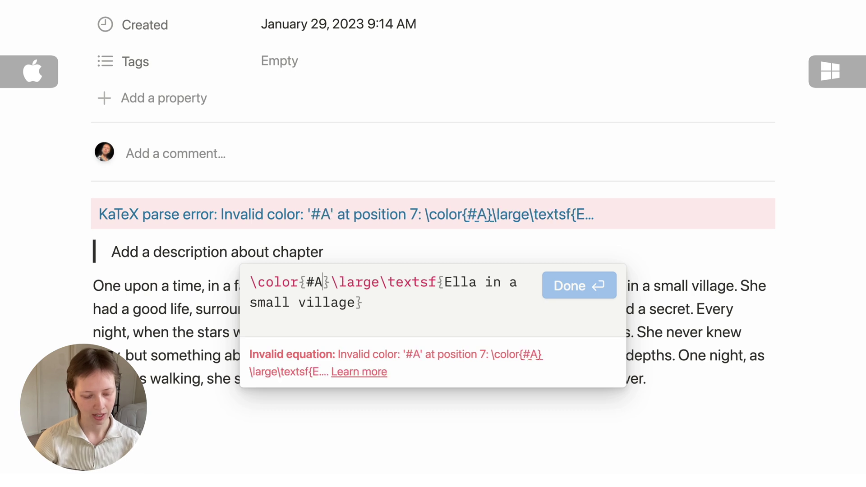
text(5)
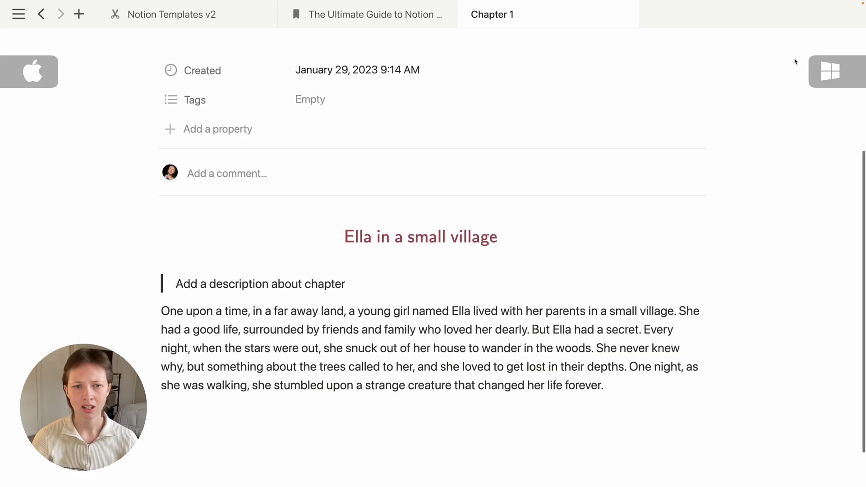
- Comment 'Fix these sentences' on the two sentences about Ella's good life and her secret
scroll(794, 60, down, 2)
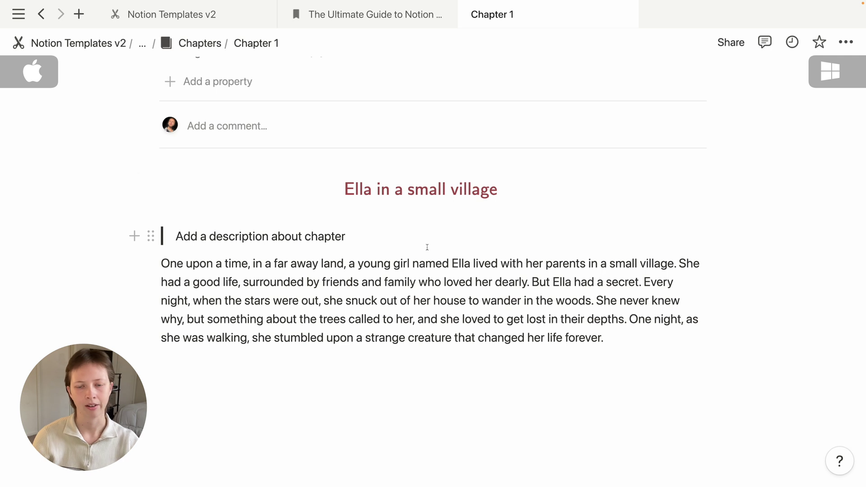
drag(678, 263, 641, 284)
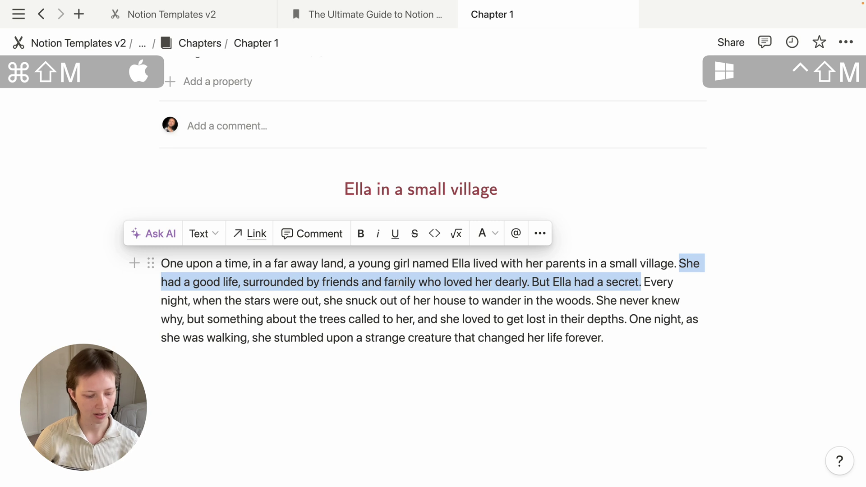
key(super+shift+m)
text(Fix these sentnences)
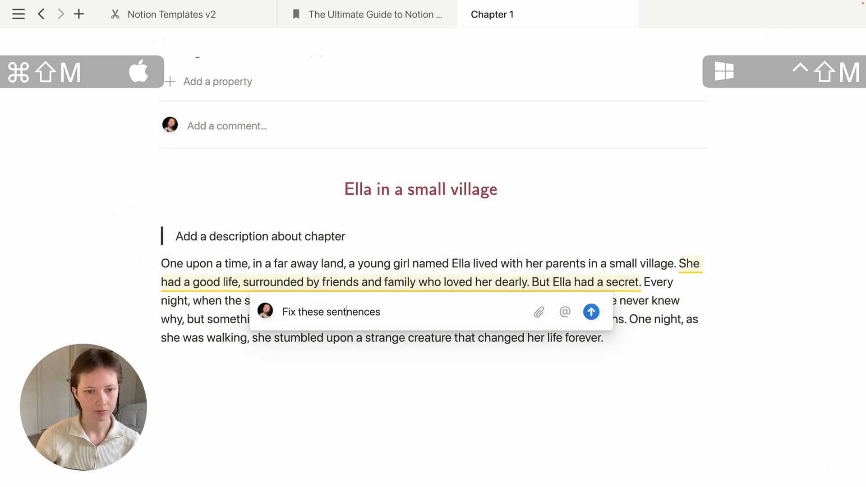
click(352, 311)
key(BackSpace)
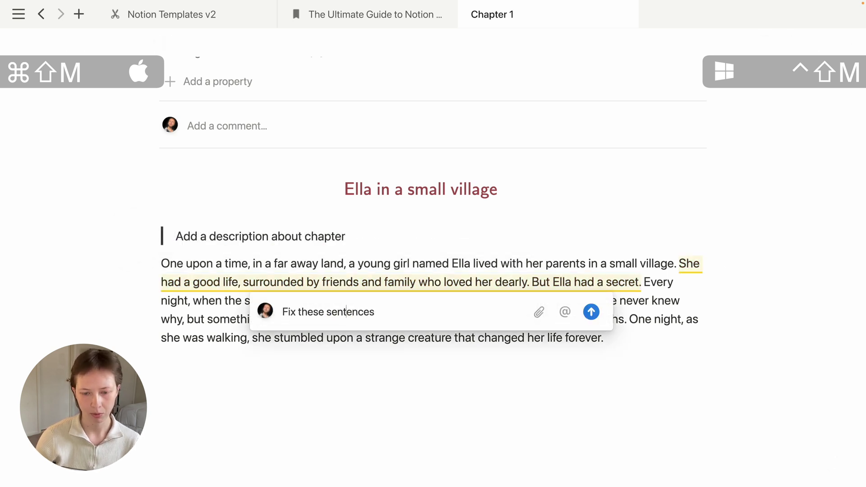
key(Return)
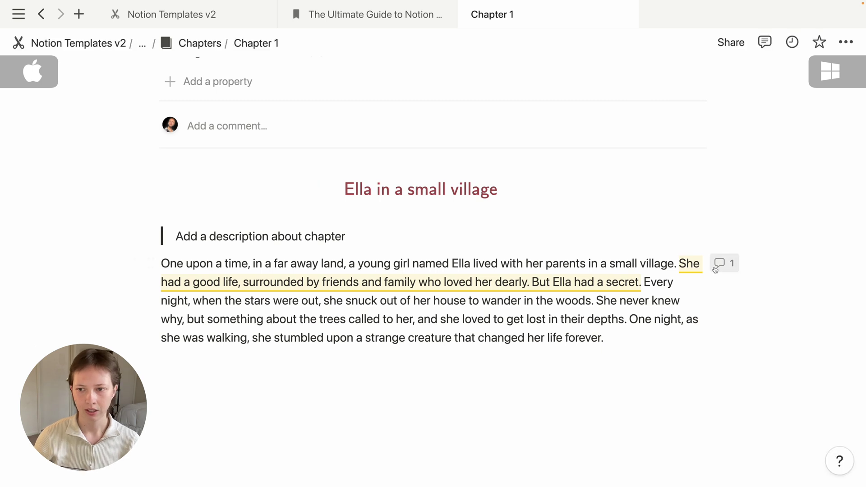
click(714, 268)
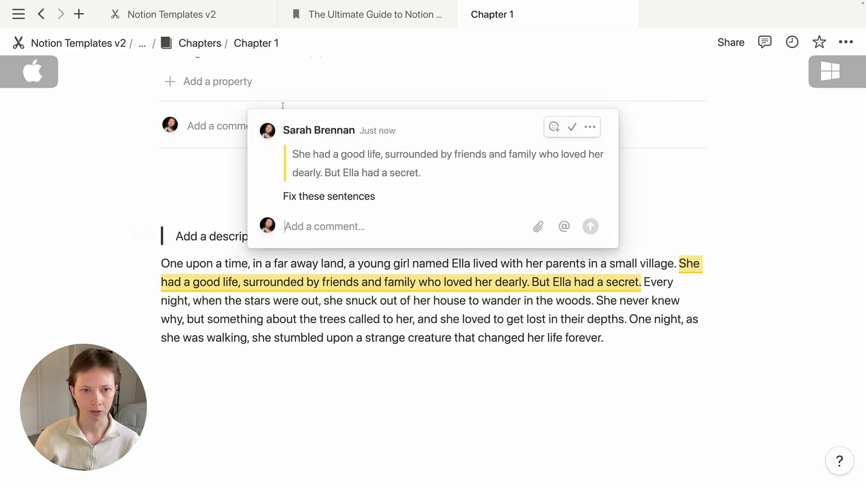
click(94, 210)
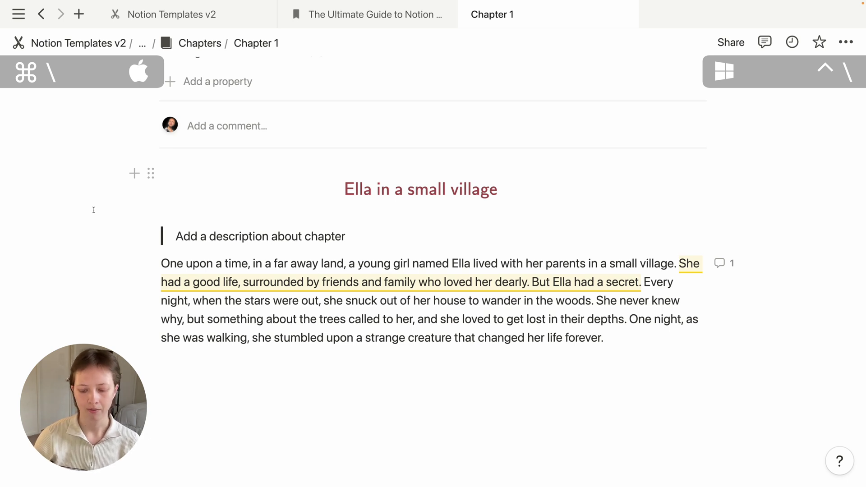
- Show the workspace sidebar and the page comments panel, then return to full-width view
key(super+backslash)
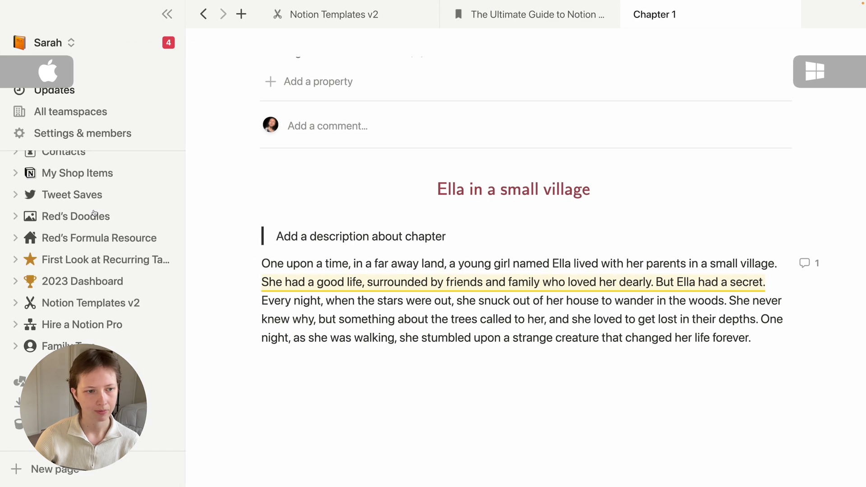
scroll(94, 212, down, 5)
scroll(94, 212, up, 5)
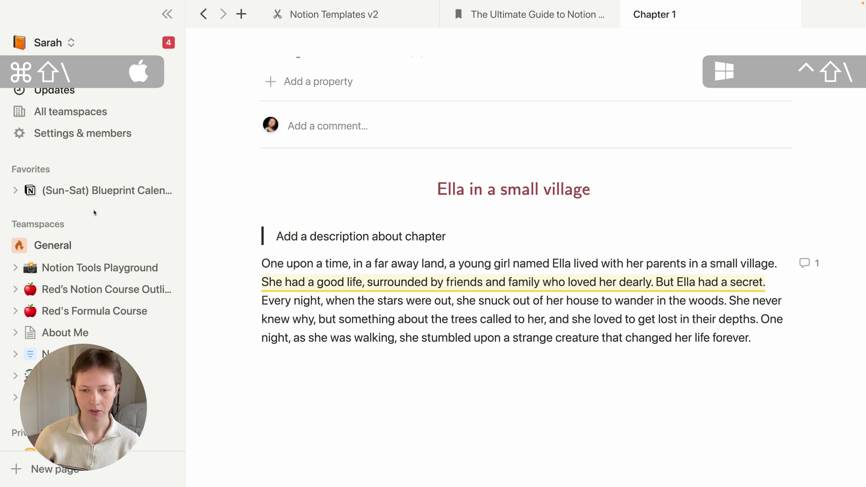
key(super+shift+backslash)
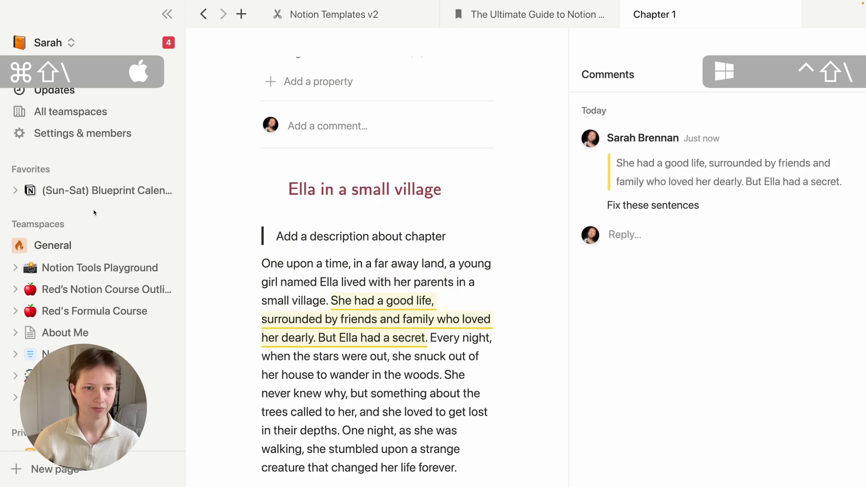
key(super+backslash)
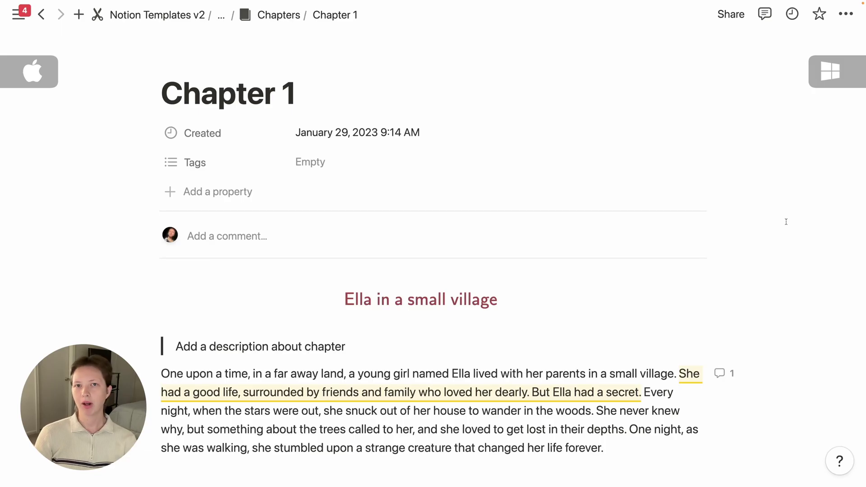
- Create a 'Chapter 2 Ideas' toggle below the story holding an empty bullet item
scroll(786, 221, down, 6)
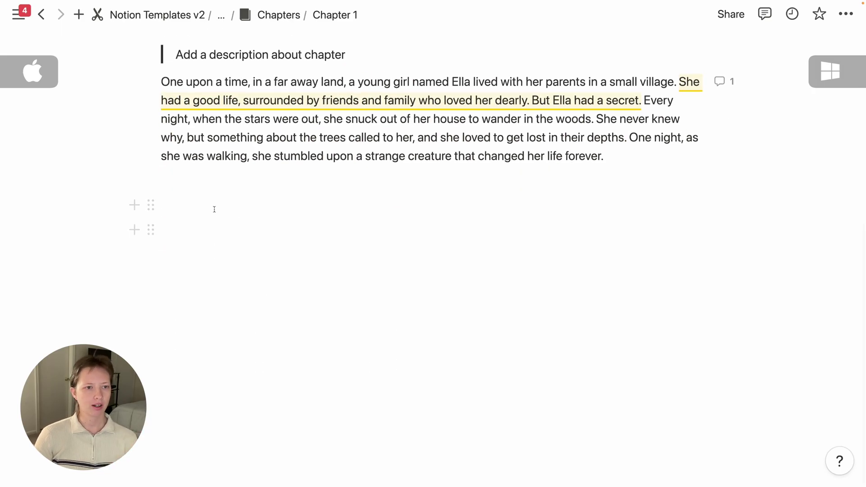
drag(212, 207, 214, 201)
key(Return)
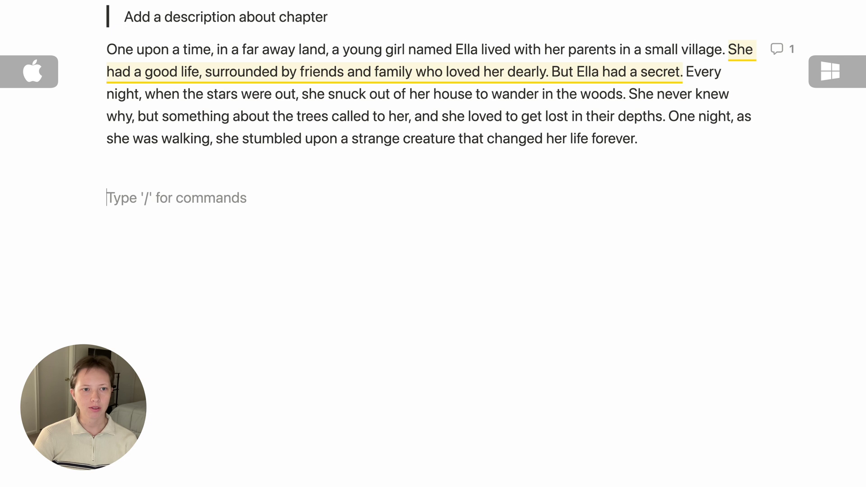
text(>)
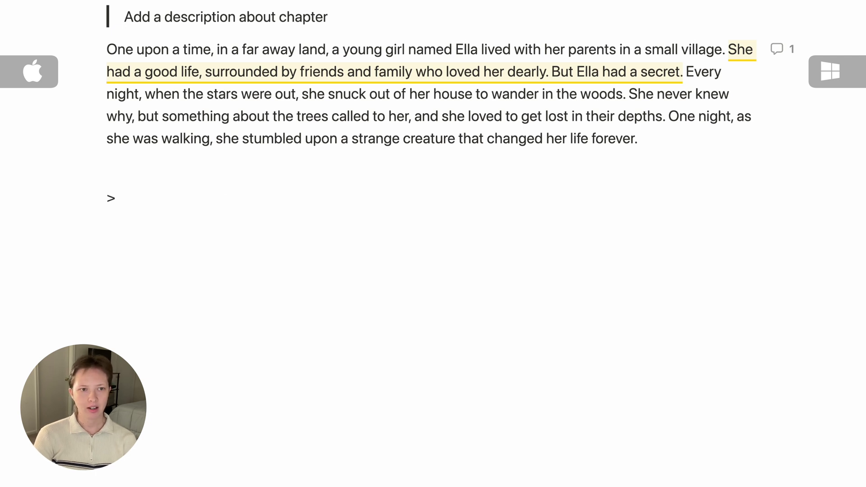
key(space)
text(Chapter 2 )
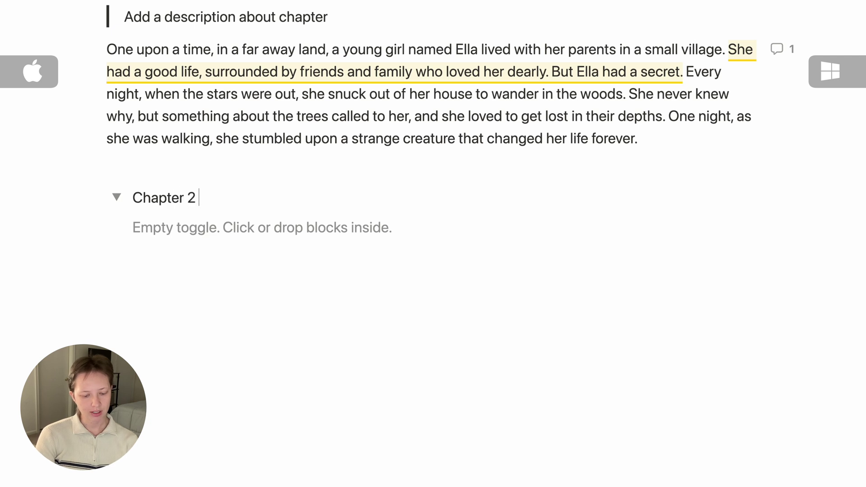
text(Ideas)
key(Return)
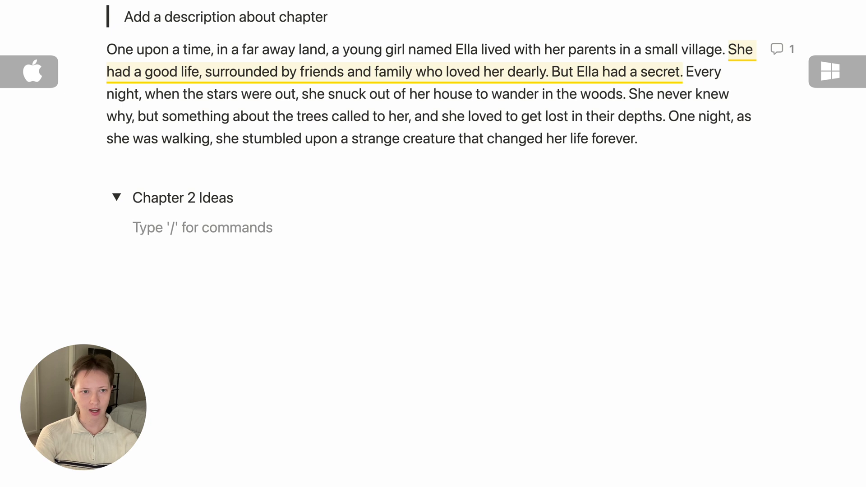
text(-)
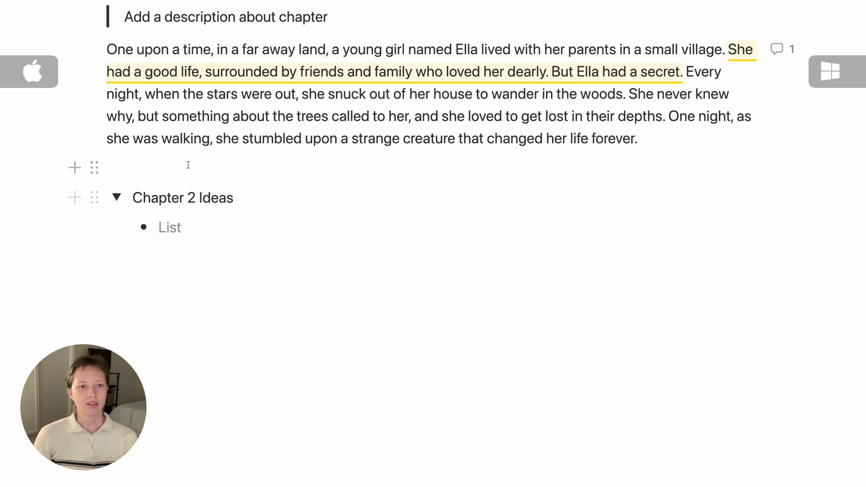
drag(131, 197, 193, 201)
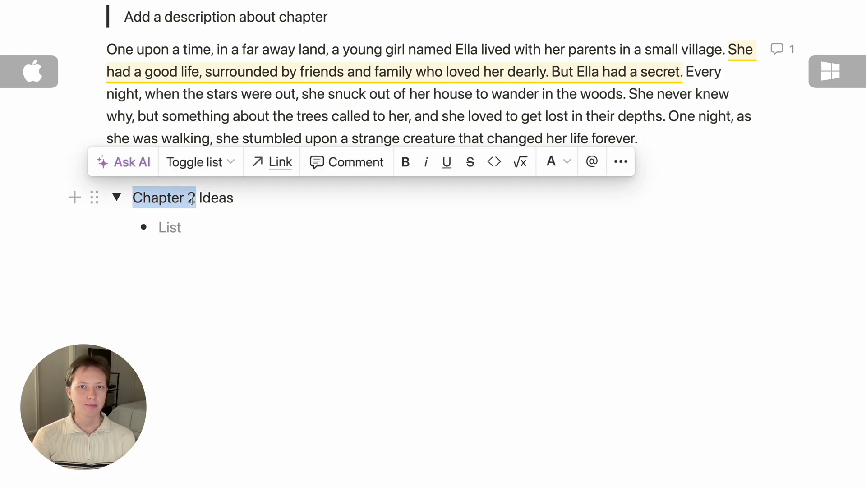
click(192, 199)
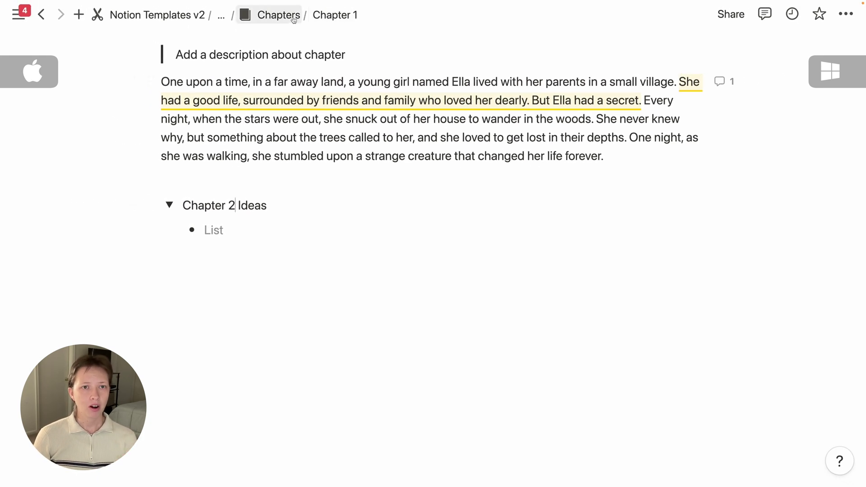
- Reopen Chapter 1 as a full page and delete 'Chapter 2' from the toggle title
click(293, 16)
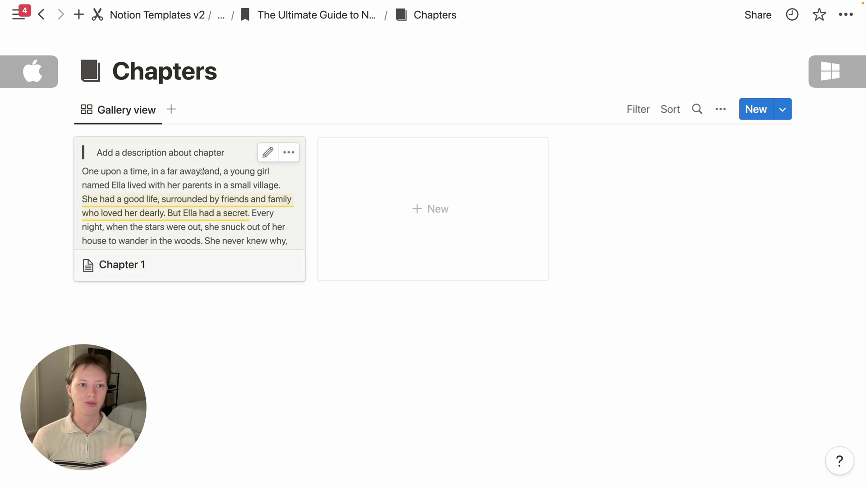
click(194, 165)
click(80, 69)
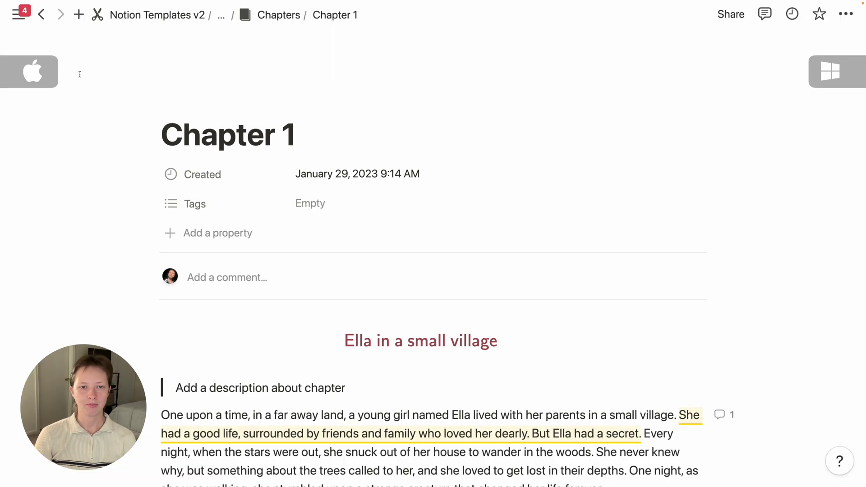
scroll(325, 314, down, 8)
drag(236, 181, 185, 181)
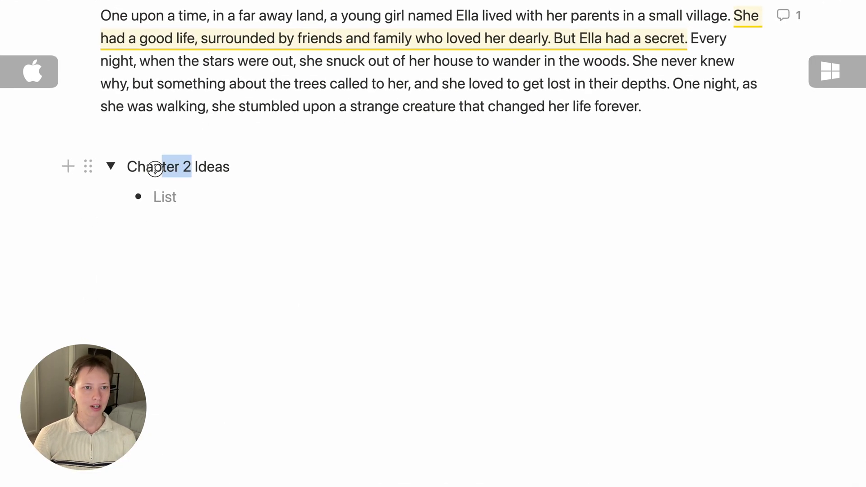
key(BackSpace)
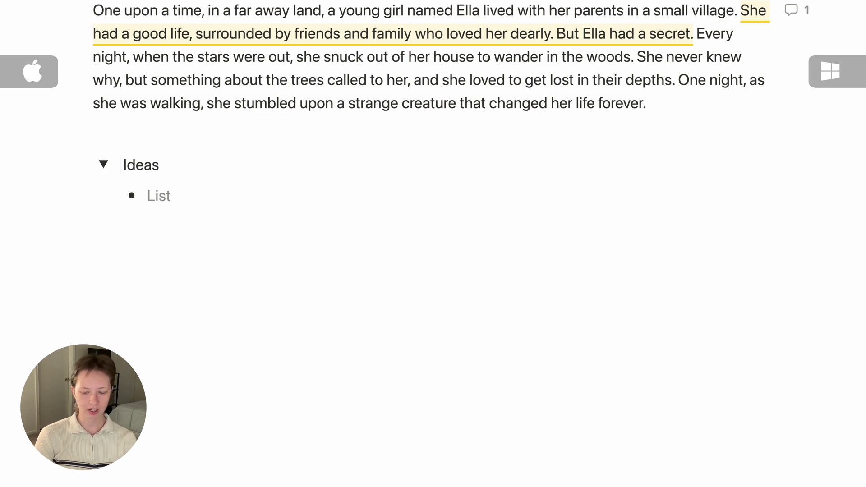
- Link a new 'Chapter 2' page, filed under Chapters, before Ideas in the toggle title
text(+)
text(Chapter)
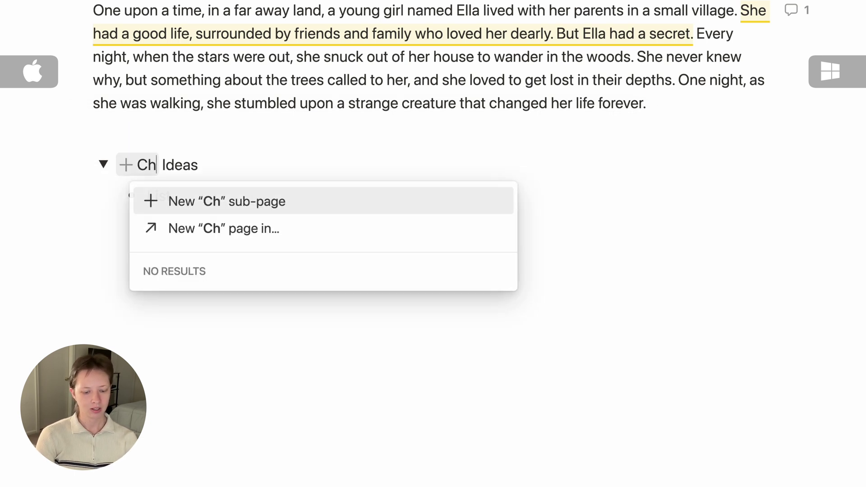
text( 2)
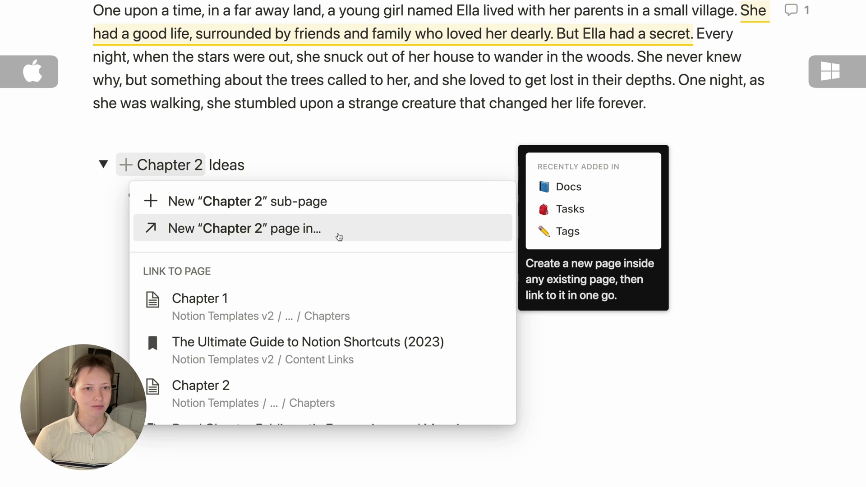
click(339, 236)
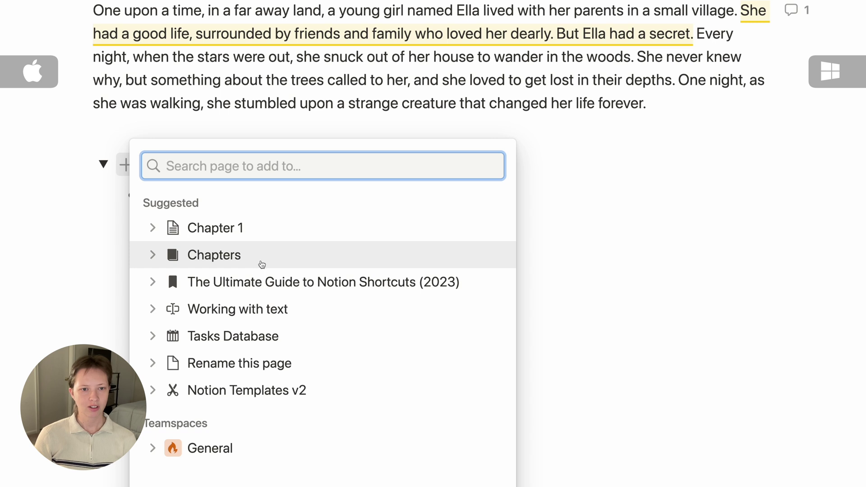
click(261, 264)
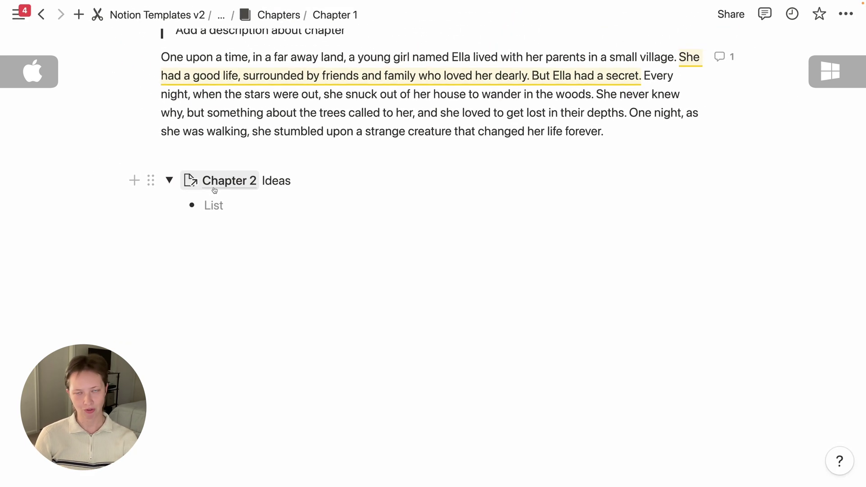
click(280, 17)
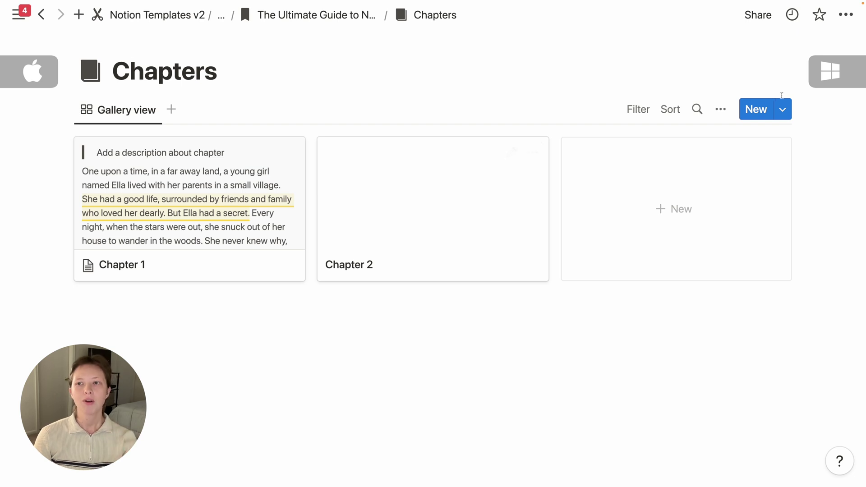
- Delete the Chapter 2 card from the Chapters gallery
click(783, 108)
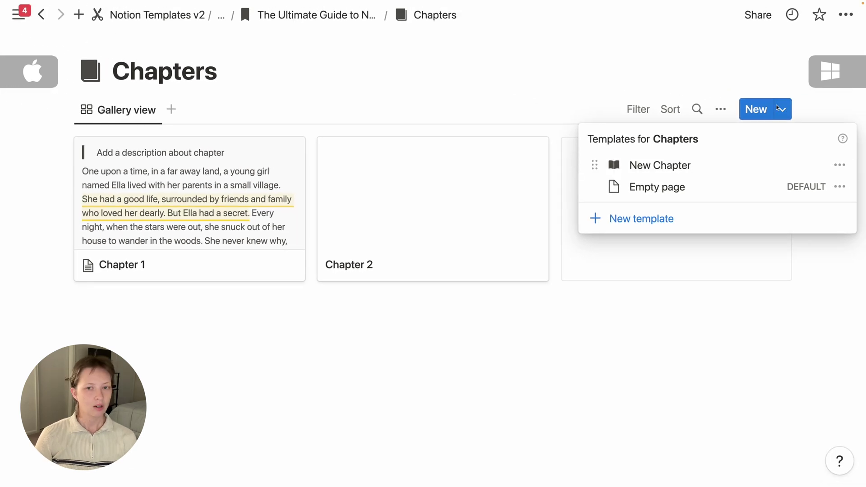
click(590, 109)
drag(445, 318, 412, 248)
key(BackSpace)
- Remove the old Chapter 2 link from Chapter 1's toggle and retype +Chapter 2 before Ideas
click(142, 248)
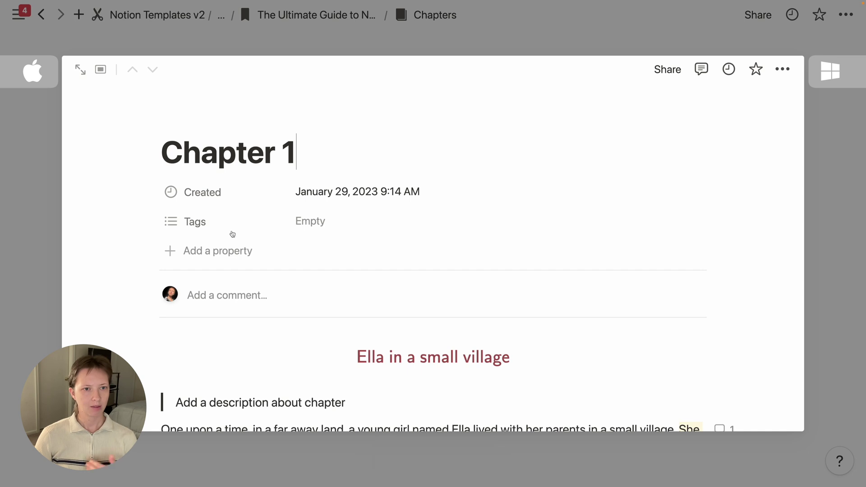
scroll(232, 234, down, 8)
click(260, 208)
key(BackSpace)
key(BackSpace)
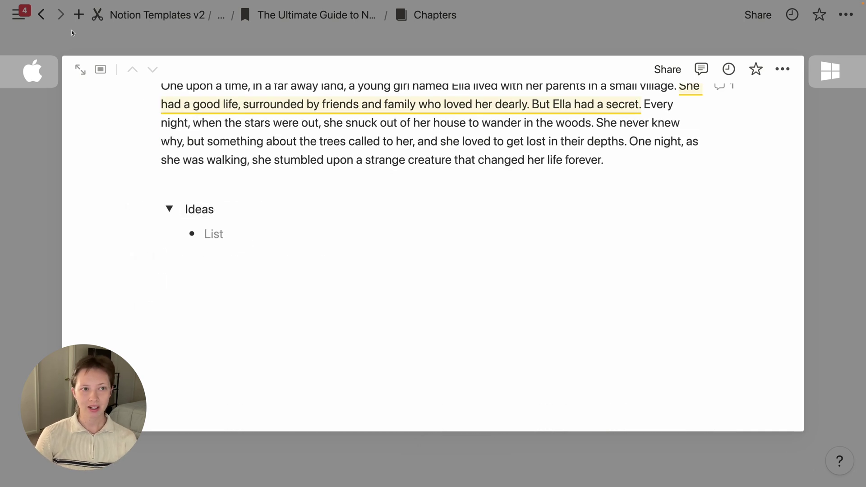
click(80, 70)
scroll(79, 70, down, 10)
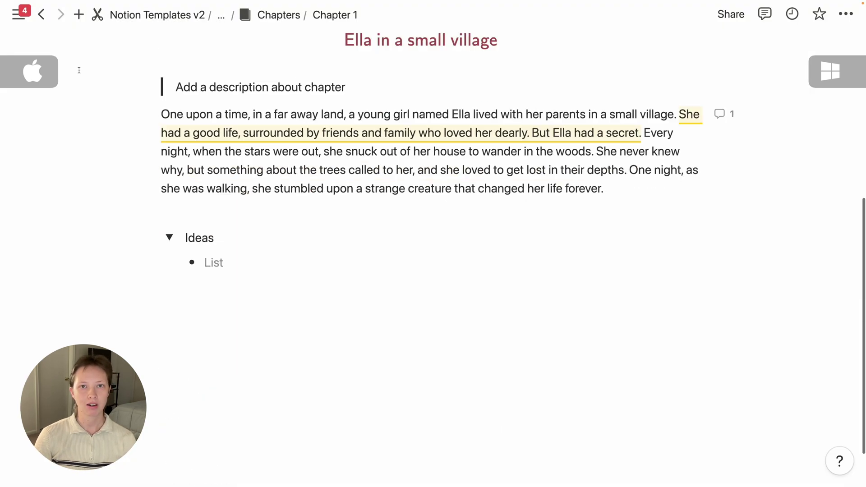
text(+Chapter 2)
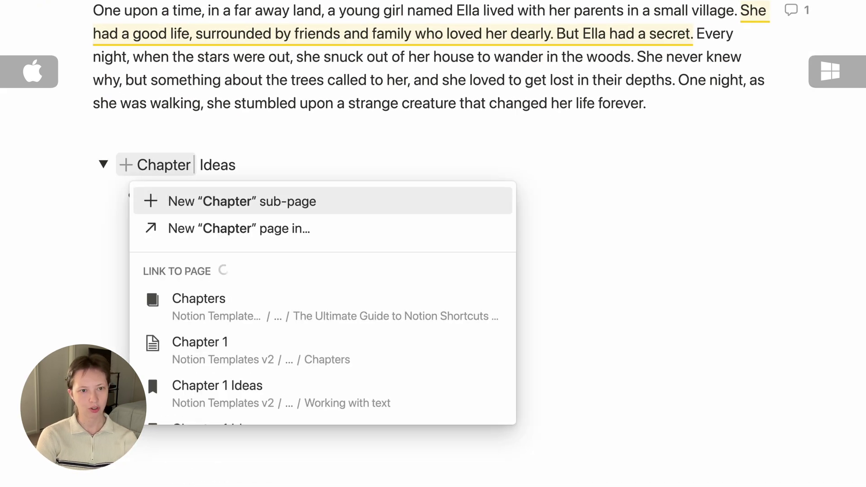
- Add a Chapter 2 page inside the Ideas toggle using the Chapters 'New Chapter' template
click(173, 230)
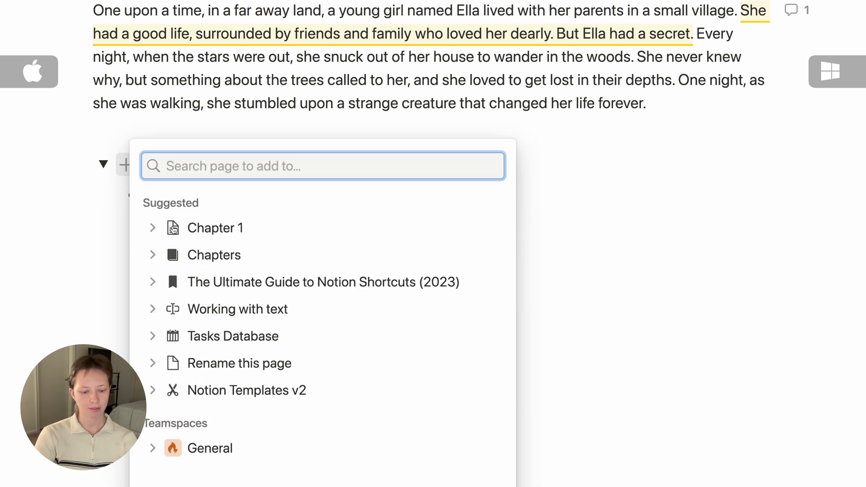
text(New Chapter)
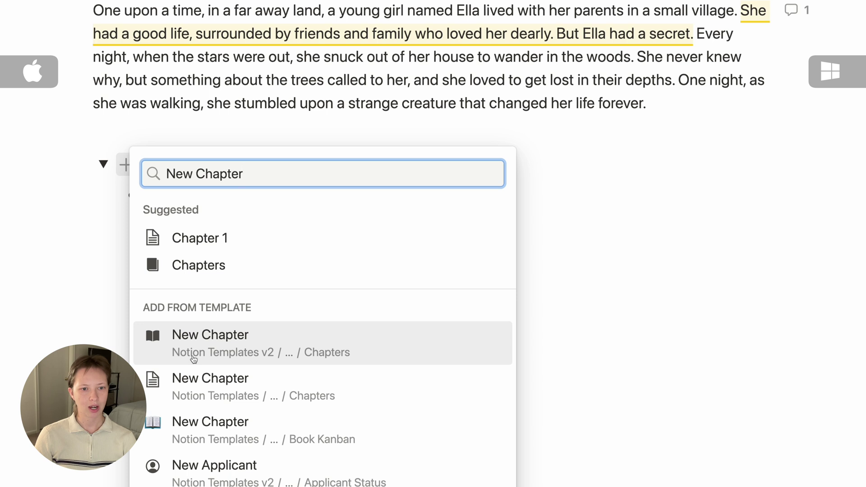
click(386, 354)
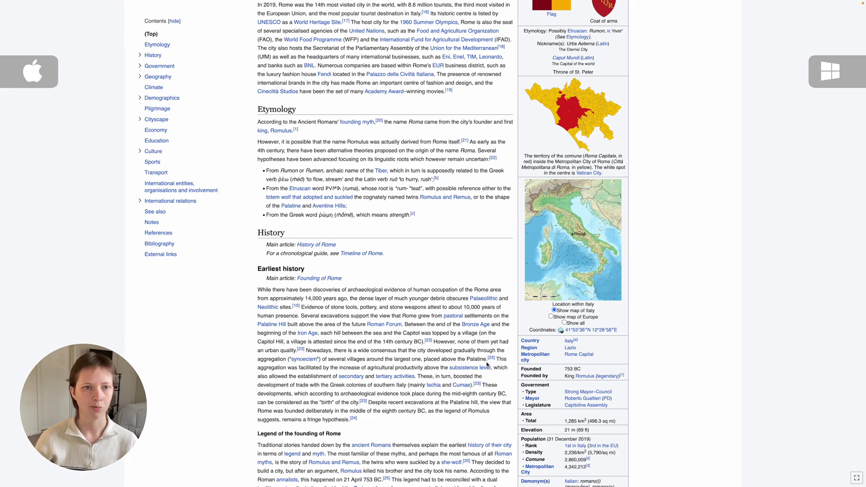
- Select the first Earliest history sentence in the Rome article and zoom the page in twice
drag(257, 290, 292, 308)
key(ctrl+c)
key(ctrl+plus)
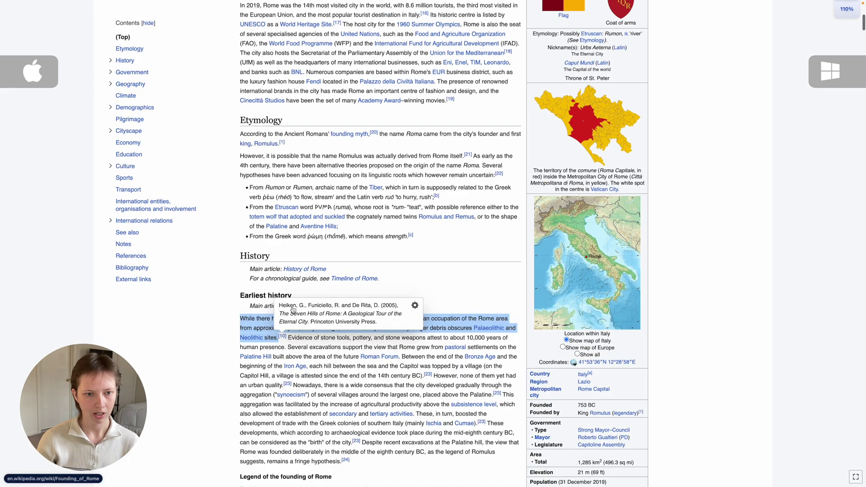
key(ctrl+plus)
key(ctrl+plus)
key(ctrl+plus)
scroll(293, 309, down, 5)
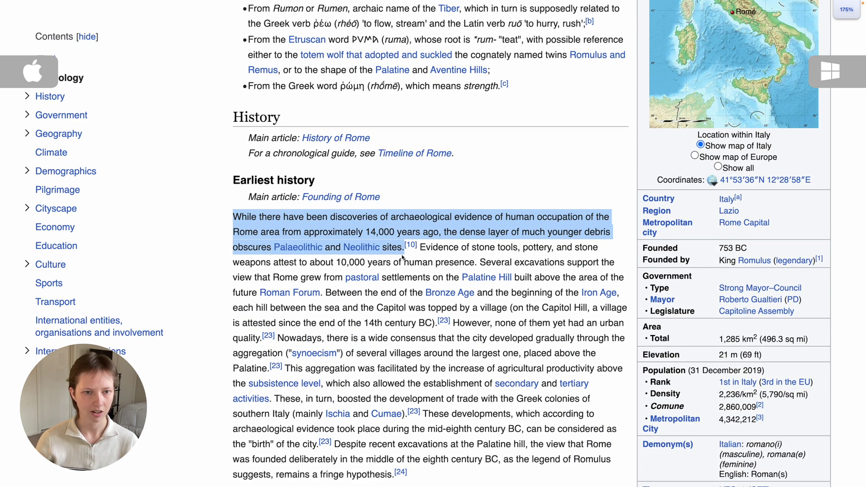
mouse_move(279, 252)
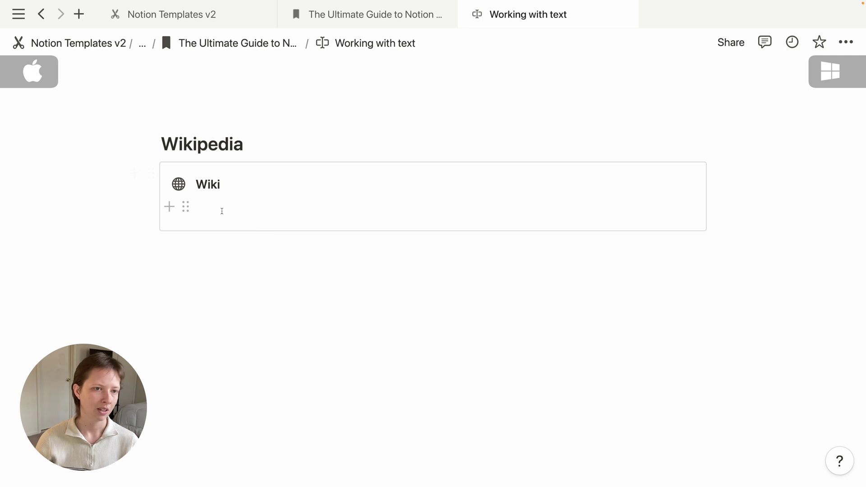
- Replace the formatted paste under Wiki with the Rome sentence pasted as plain text
click(221, 211)
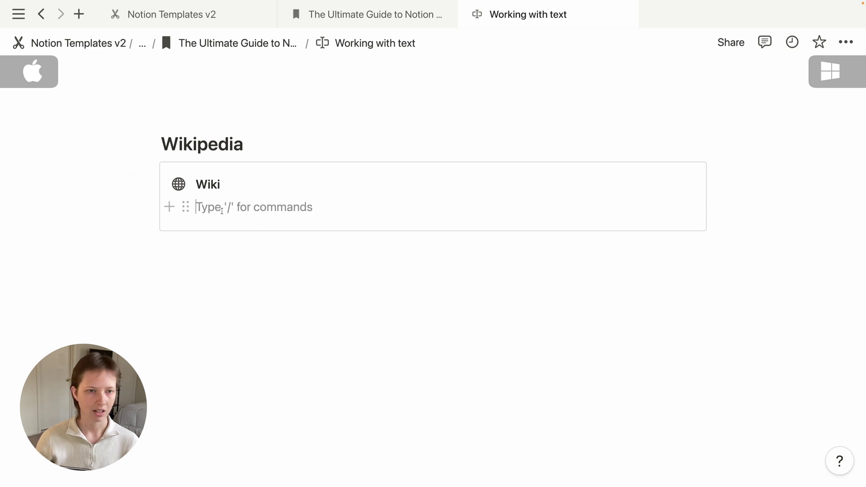
key(ctrl+v)
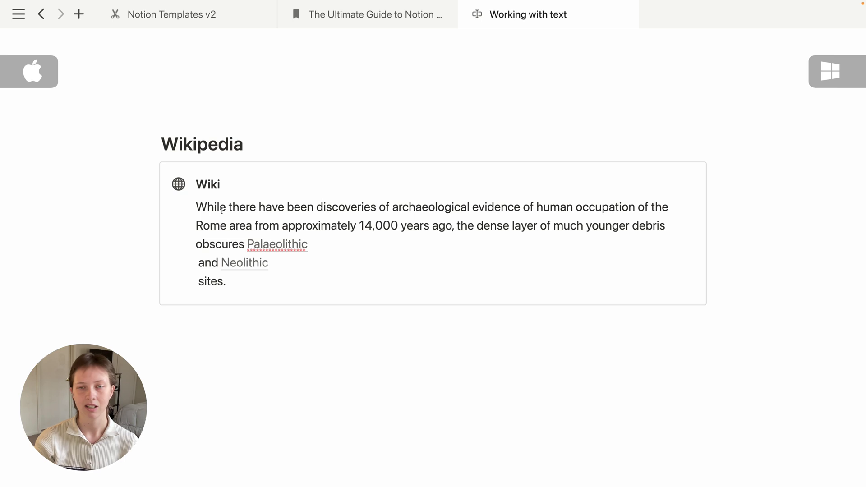
key(ctrl+a)
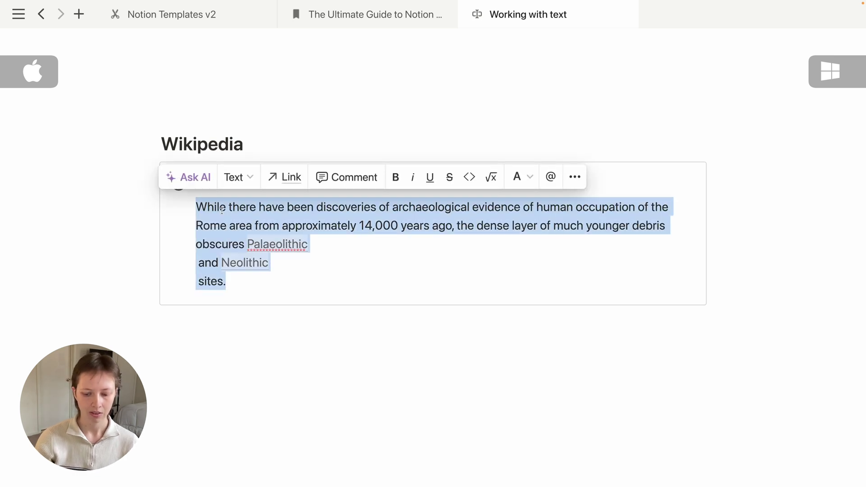
key(BackSpace)
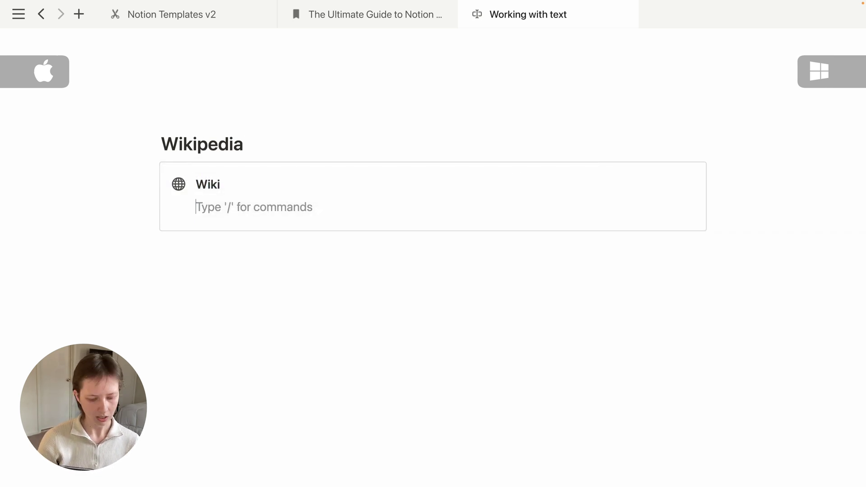
key(ctrl+alt+shift+v)
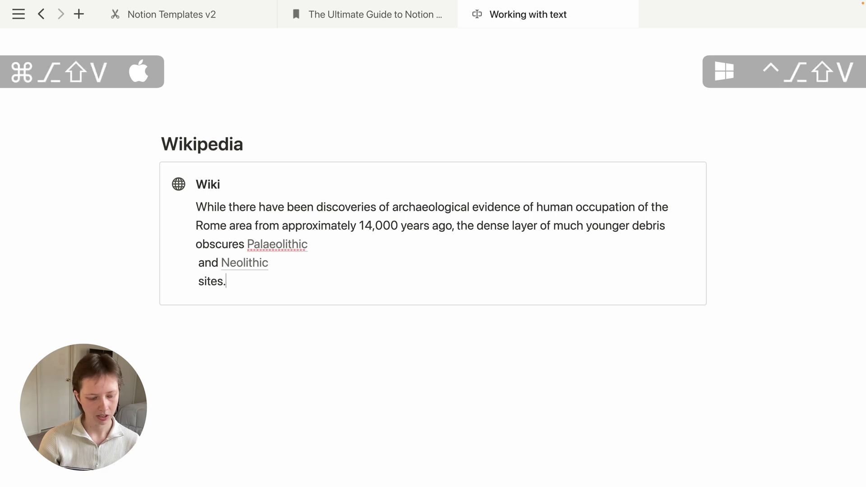
key(ctrl+a)
key(BackSpace)
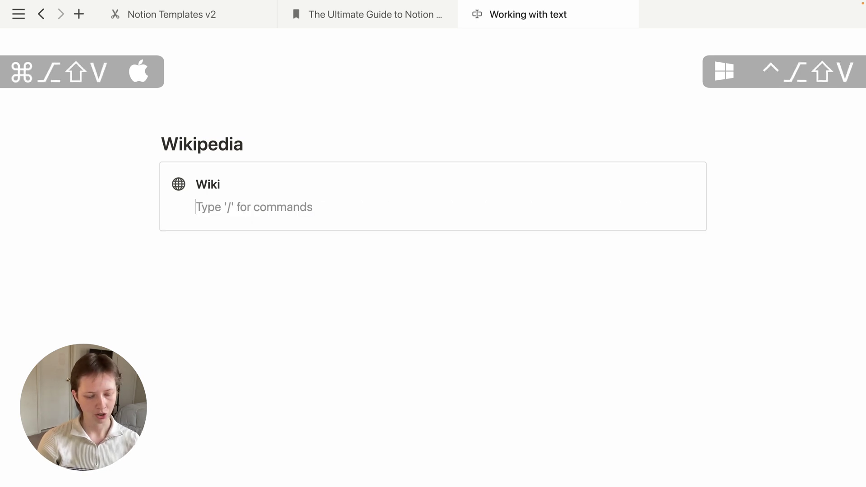
key(ctrl+alt+shift+v)
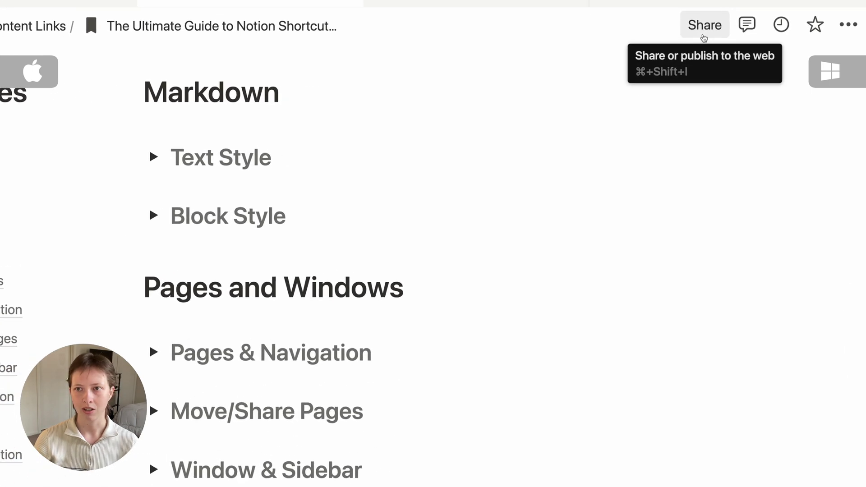
- Turn on Share to web for the Ultimate Guide page and copy its public web link
click(703, 38)
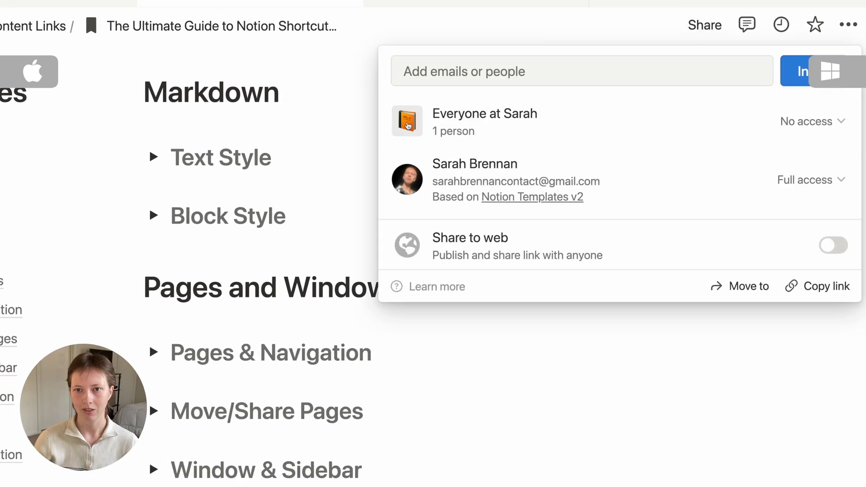
mouse_move(833, 245)
click(627, 391)
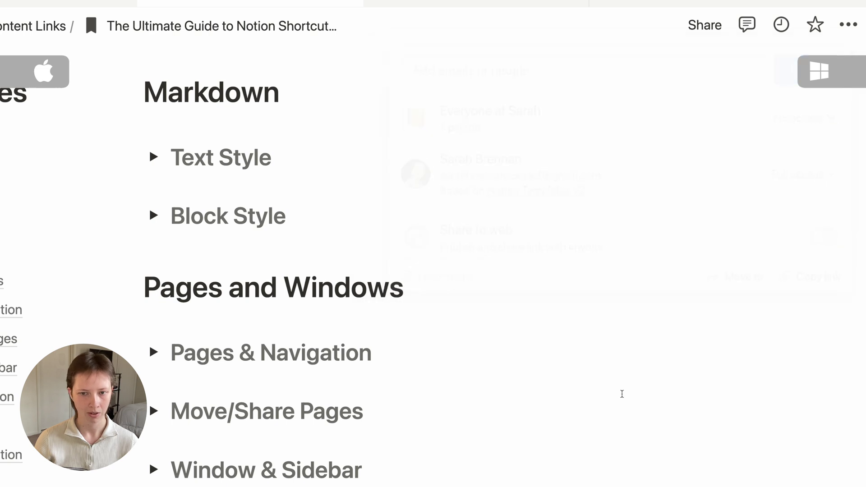
key(super+shift+i)
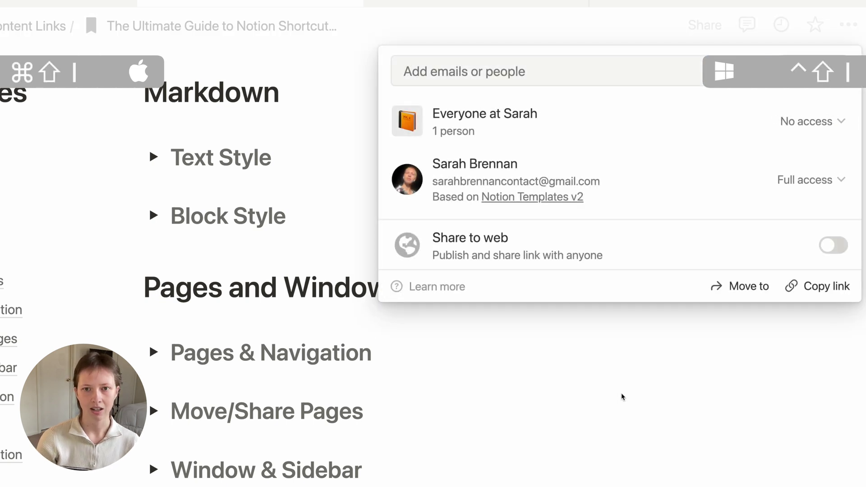
click(833, 245)
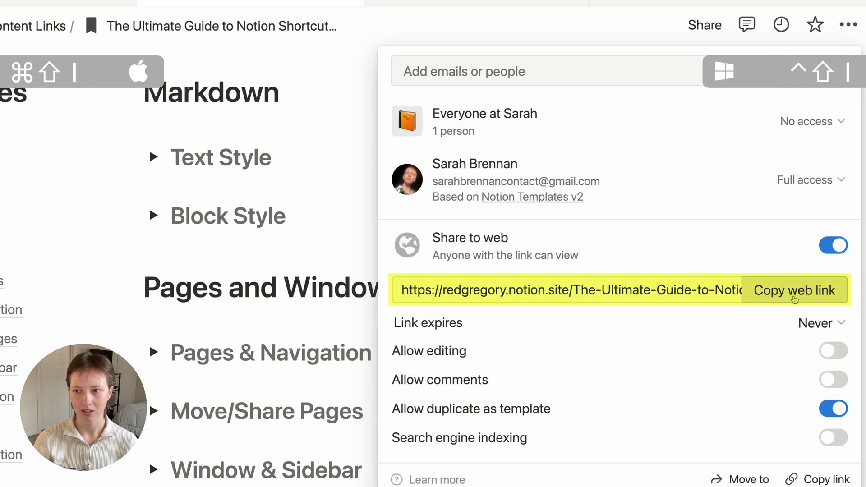
click(794, 299)
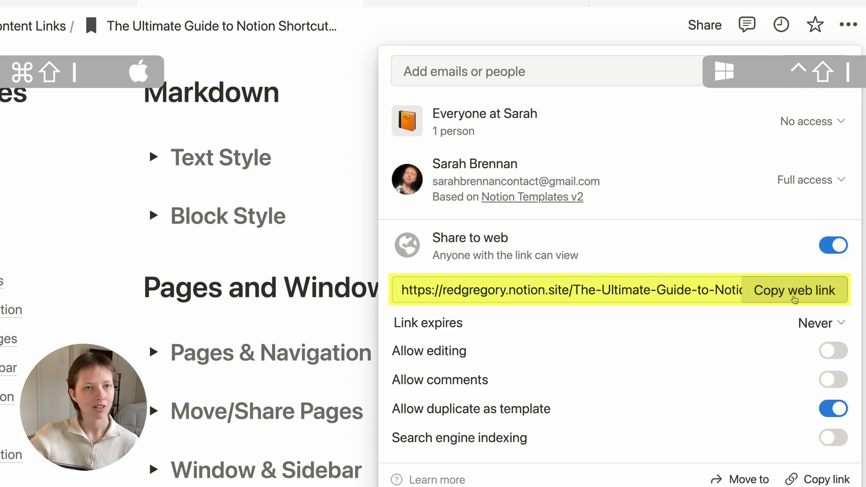
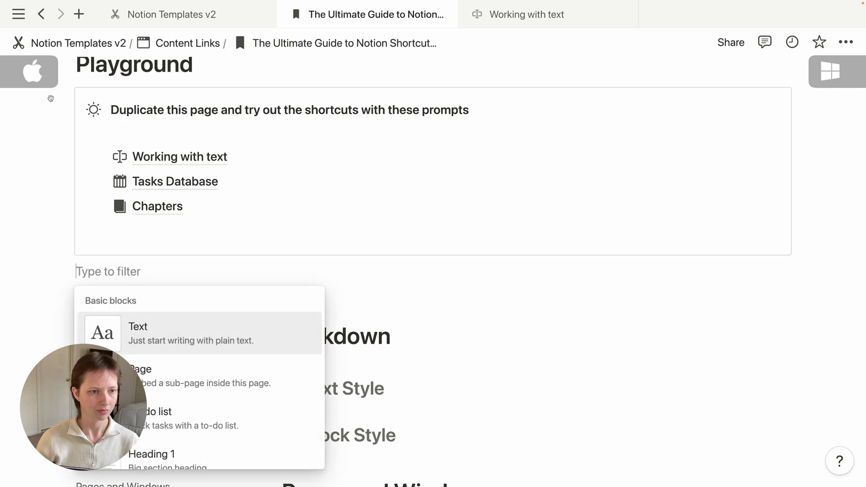
- Paste a trial page link below the Playground callout as a plain URL
key(Escape)
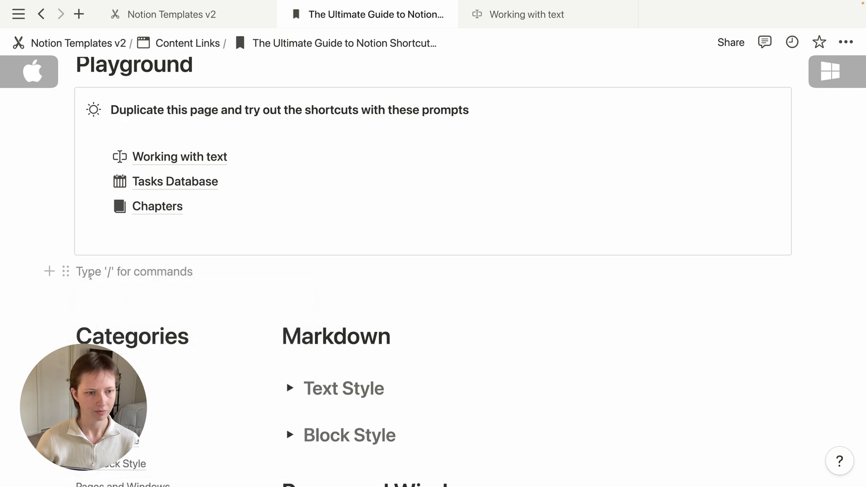
text(https://redgregory.notion.site/The-Ultimate-Guide-to-Notion-Shortcuts-2023-0cad94beca574c11aaf5431659b0ab42)
click(640, 339)
key(Return)
- Copy this page's own link, paste it as a plain URL, then undo both pasted lines
scroll(545, 322, down, 3)
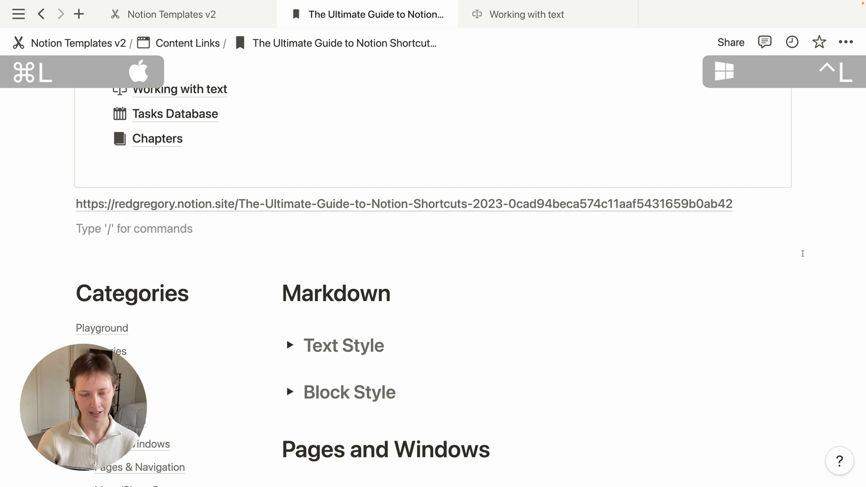
key(super+l)
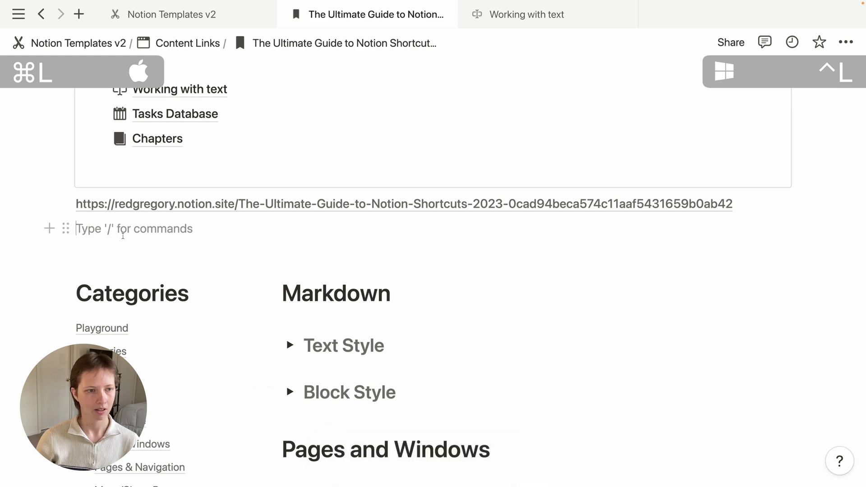
key(super+v)
click(351, 194)
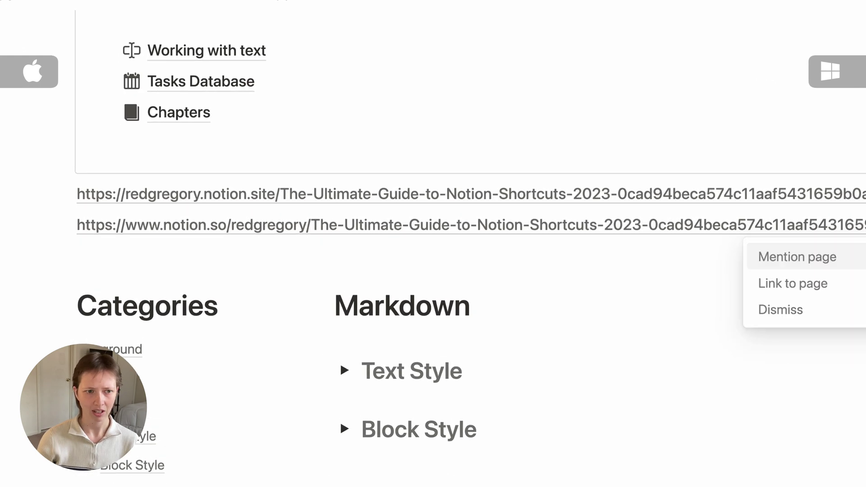
mouse_move(185, 232)
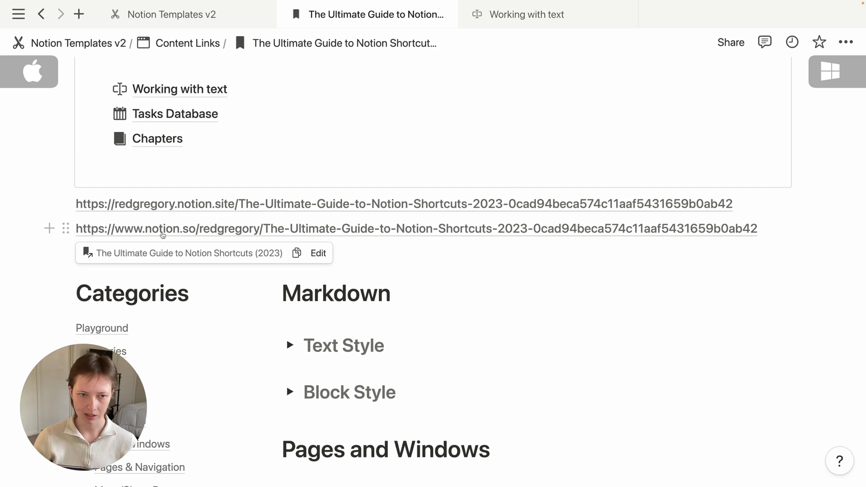
key(super+z)
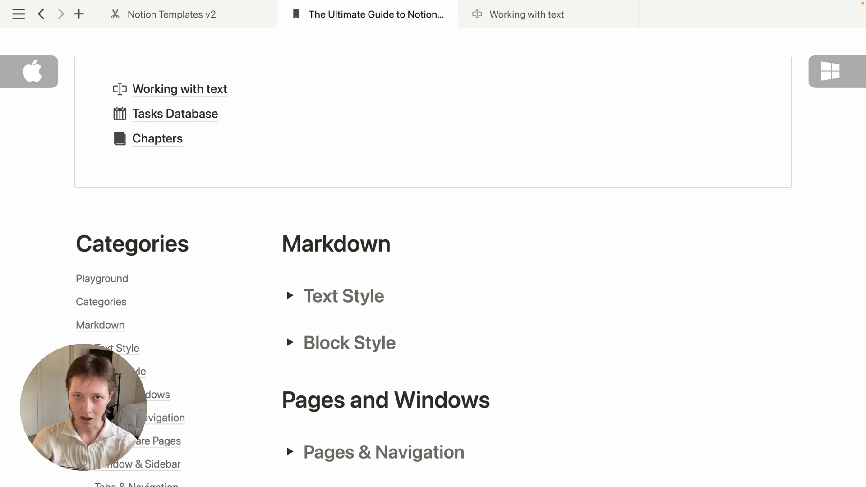
- Add an empty line directly under the By Block Type heading
scroll(470, 276, down, 10)
scroll(194, 210, down, 9)
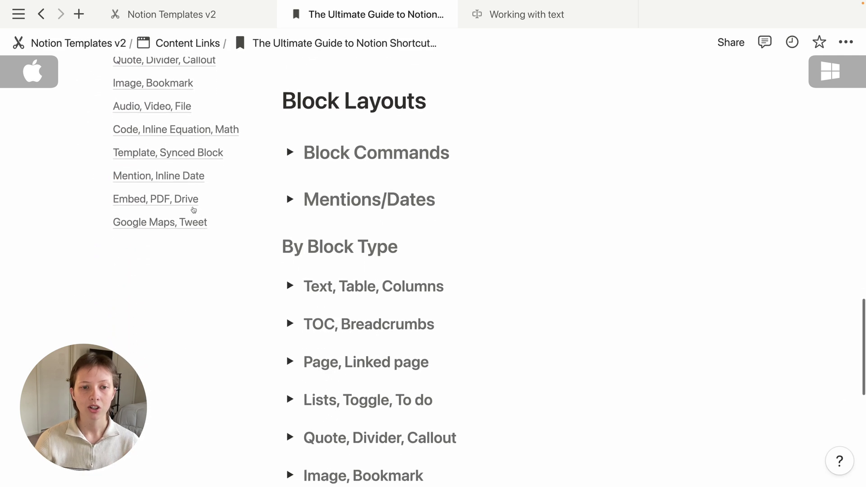
click(447, 238)
key(Return)
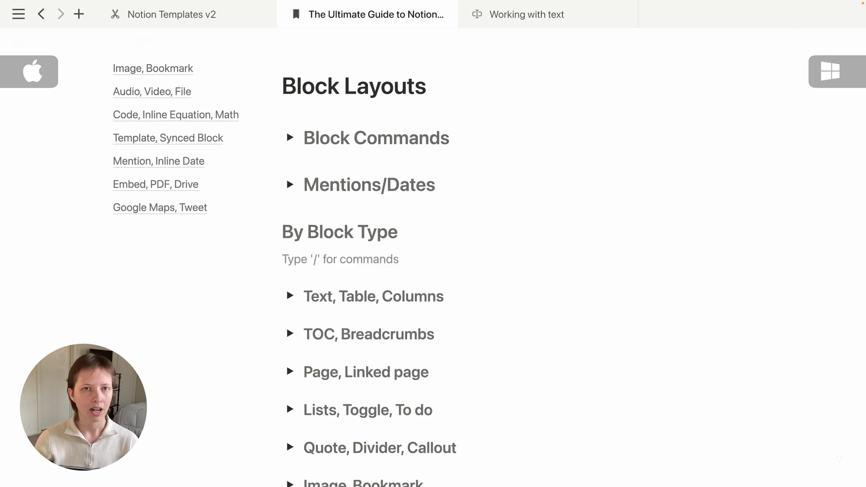
- Copy the Block Style heading's block link and put the caret on the empty line
scroll(489, 272, up, 7)
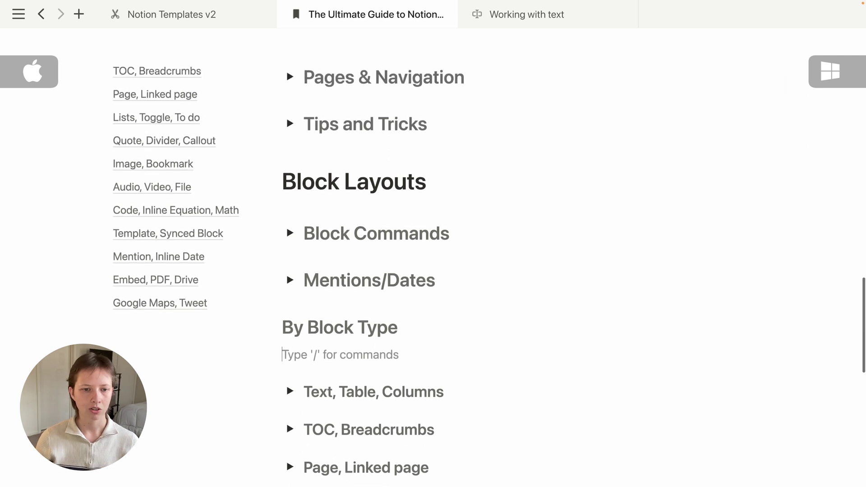
scroll(270, 147, up, 9)
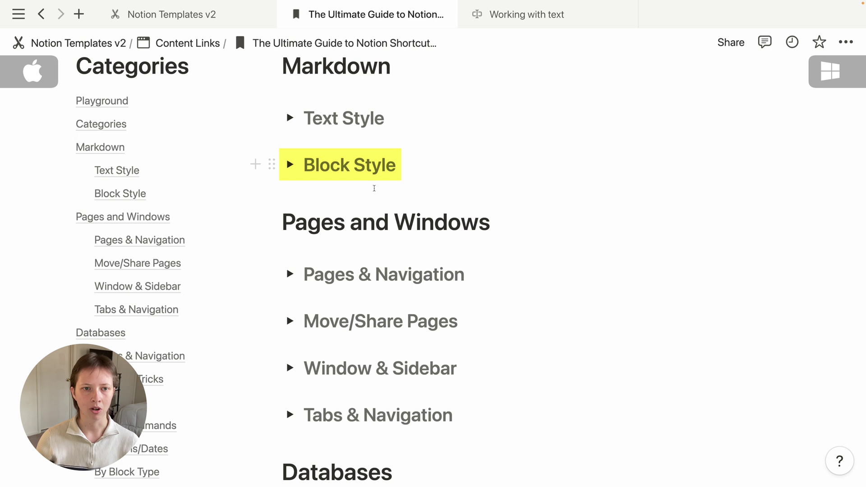
click(403, 167)
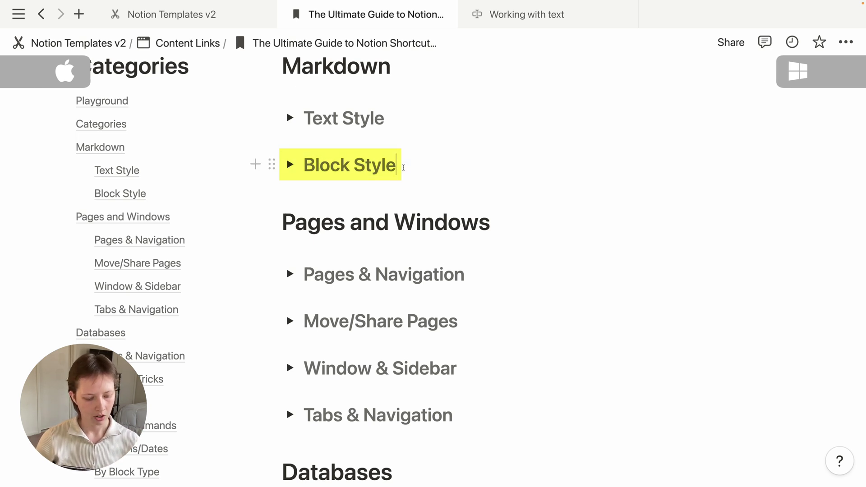
key(alt+shift+l)
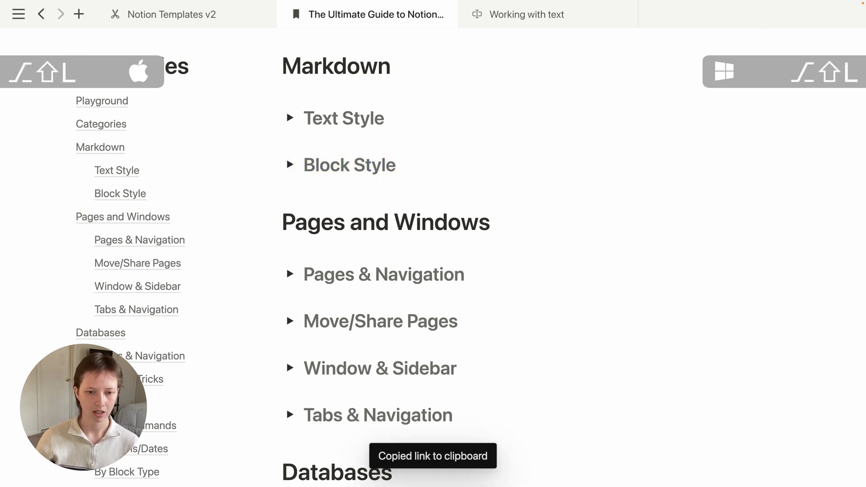
scroll(471, 272, down, 6)
scroll(300, 258, down, 6)
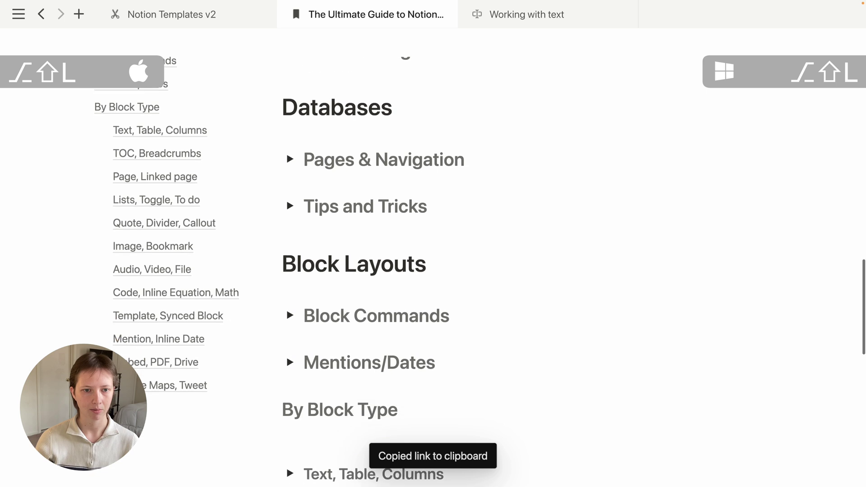
click(300, 258)
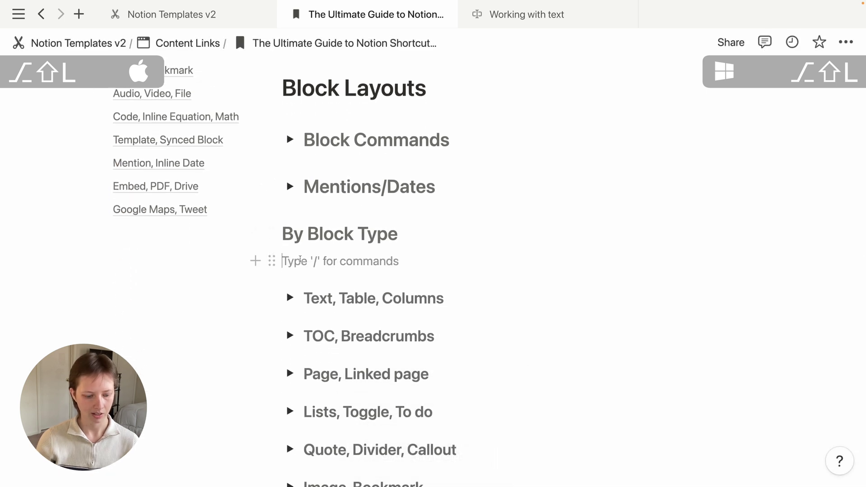
- Write 'See Block Style for more options' with Block Style as a block mention
text(See)
key(super+v)
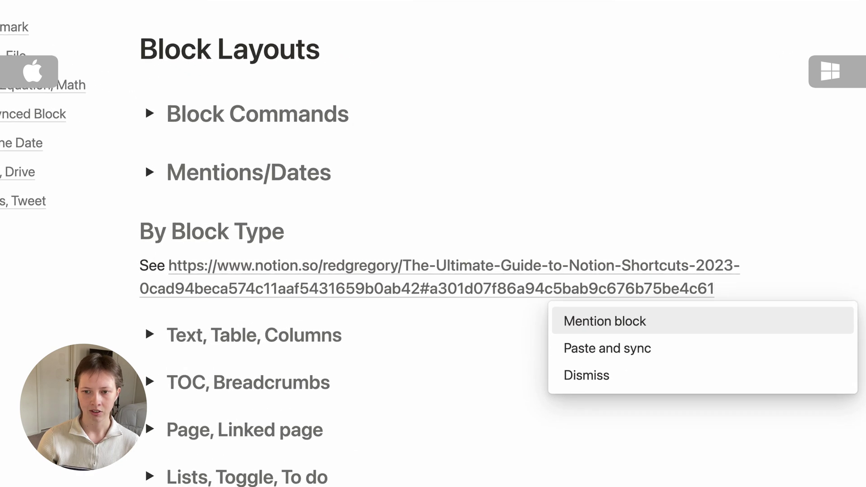
click(620, 321)
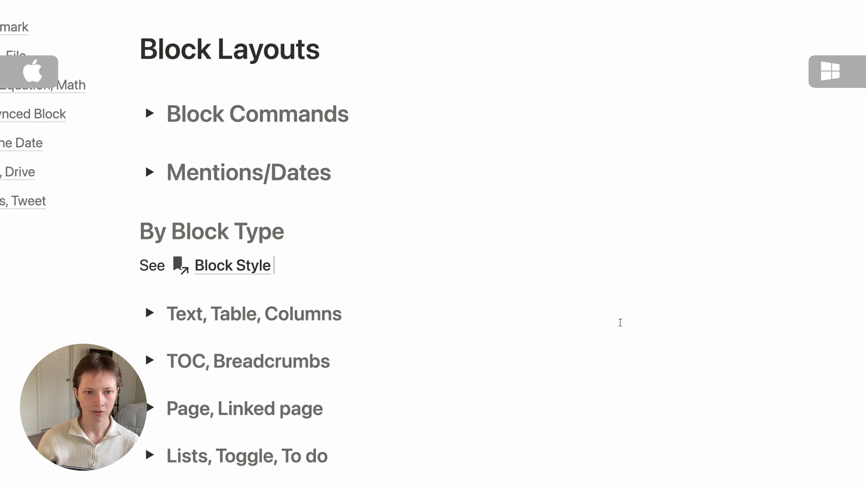
text(for more o)
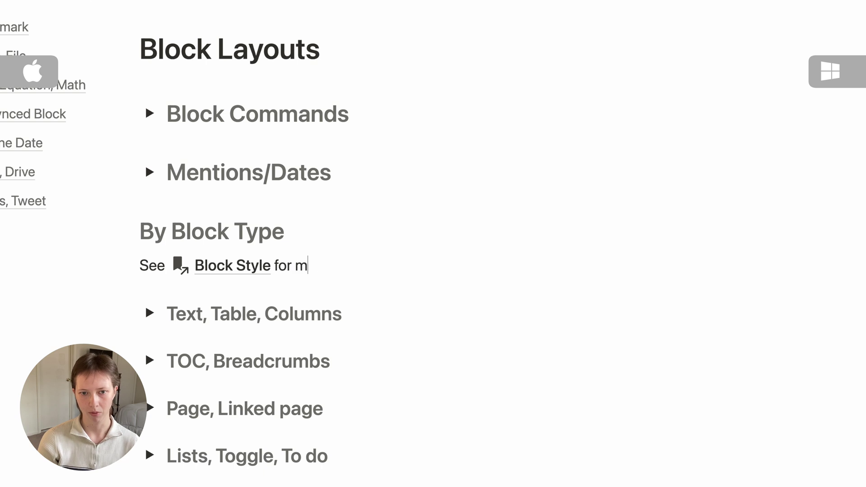
text(ptions)
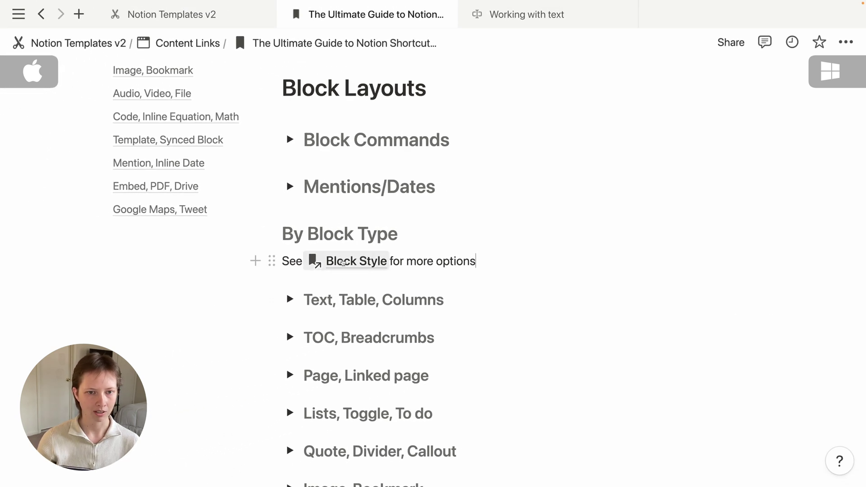
- Test the Block Style mention, return to By Block Type, and expand Text, Table, Columns
click(344, 262)
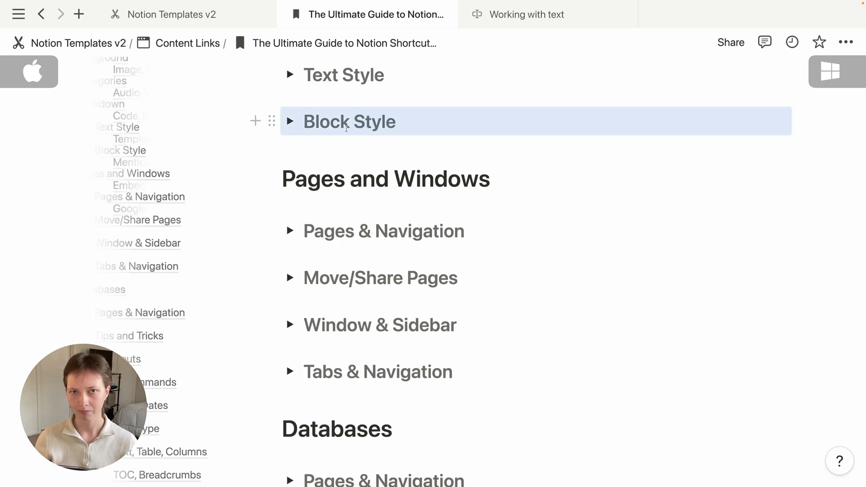
key(super+bracketleft)
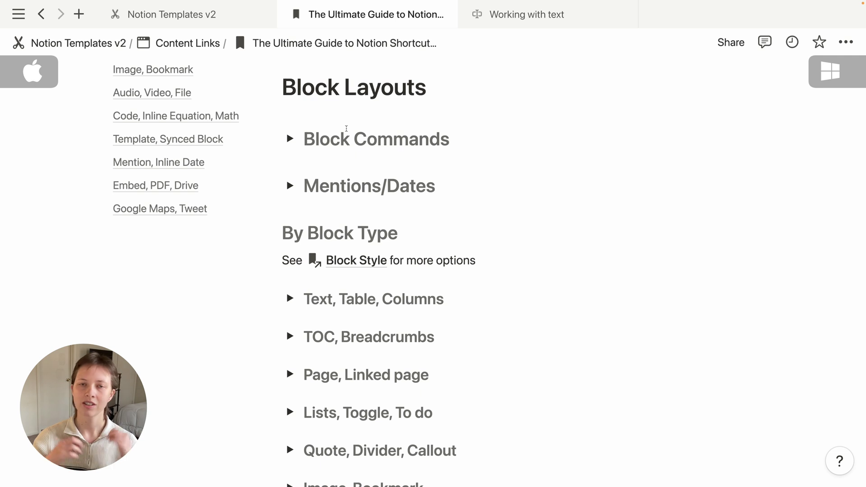
scroll(346, 129, down, 2)
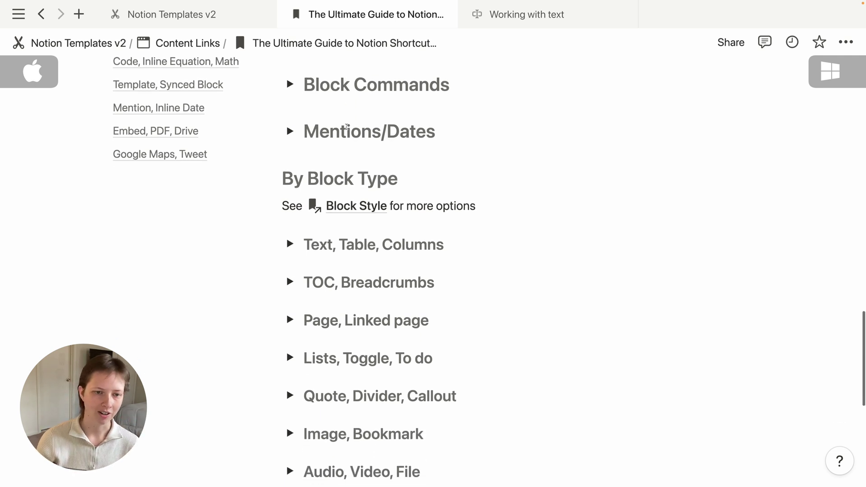
click(289, 243)
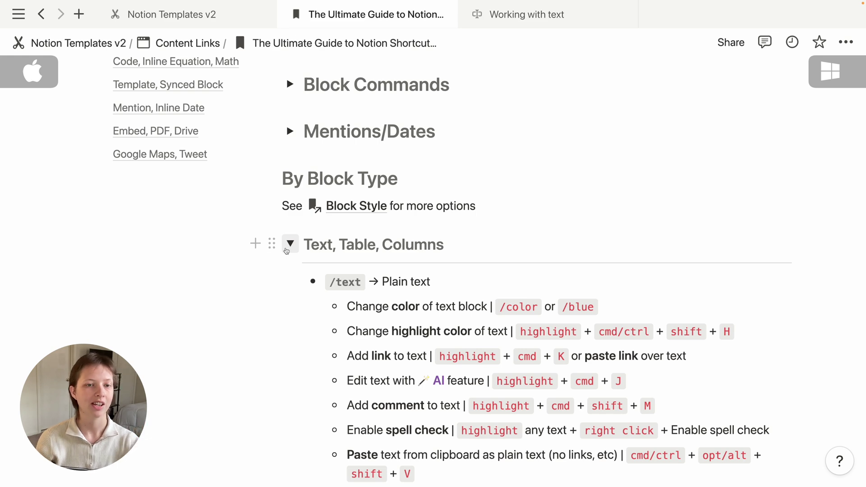
- Collapse Text, Table, Columns, then toggle all sections with Cmd+Opt+T, ending fully expanded
click(290, 244)
scroll(285, 247, up, 15)
scroll(285, 248, up, 4)
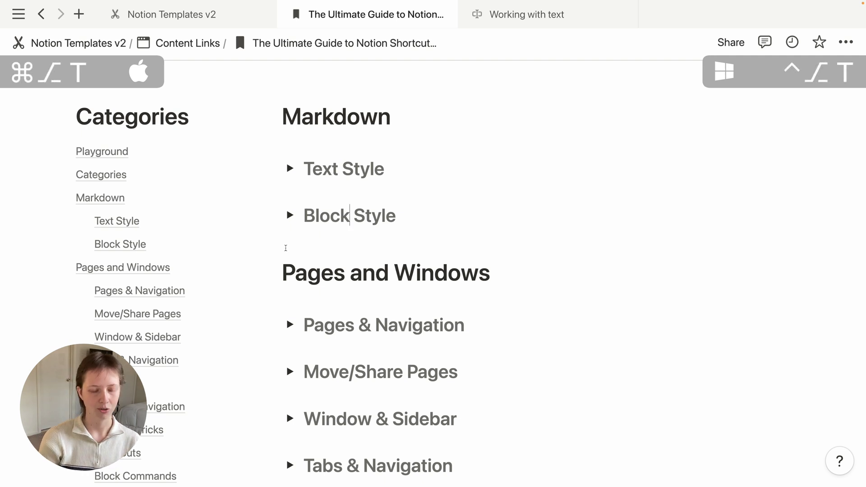
key(ctrl+alt+t)
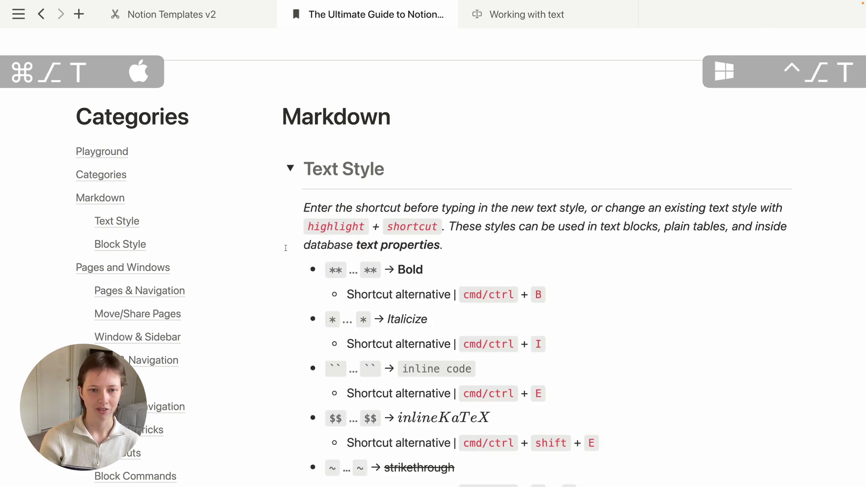
key(ctrl+alt+t)
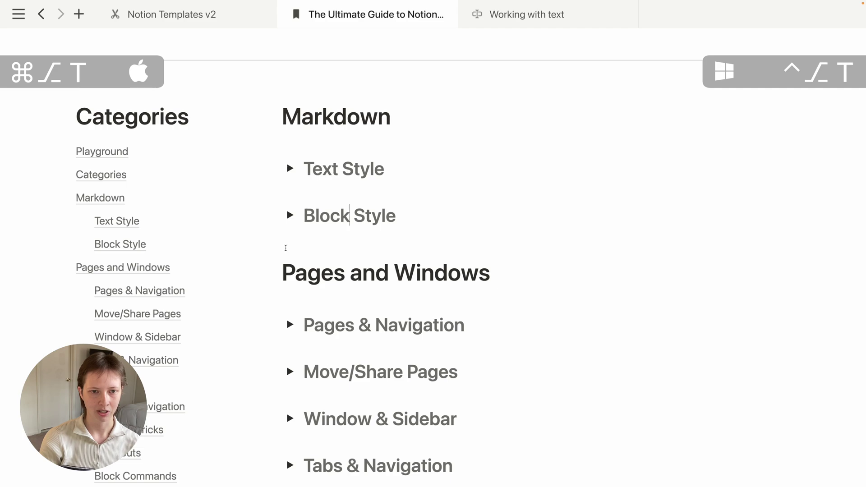
key(ctrl+alt+t)
scroll(285, 248, down, 20)
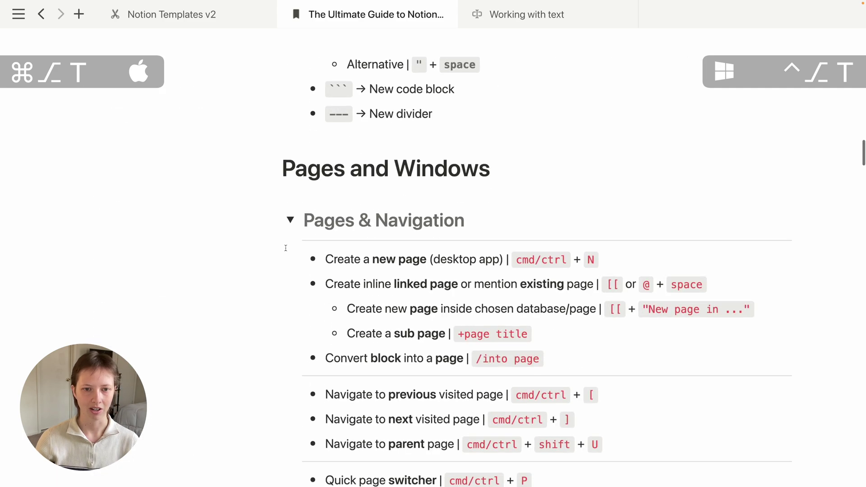
scroll(286, 248, down, 20)
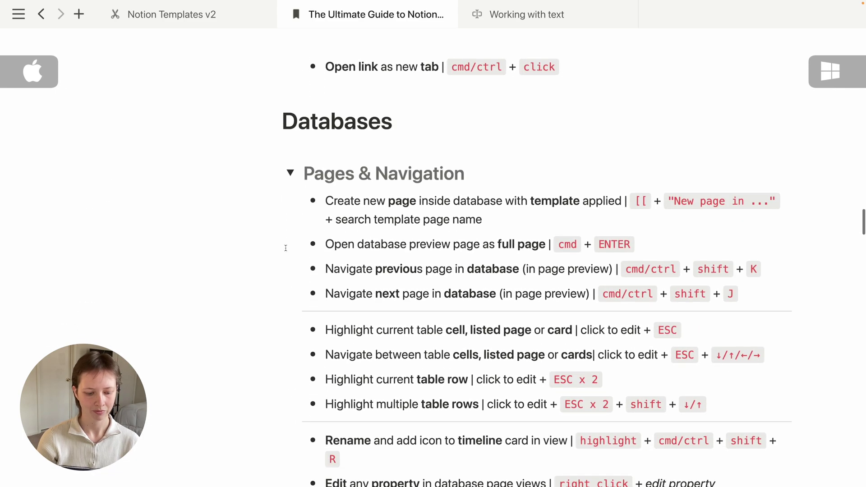